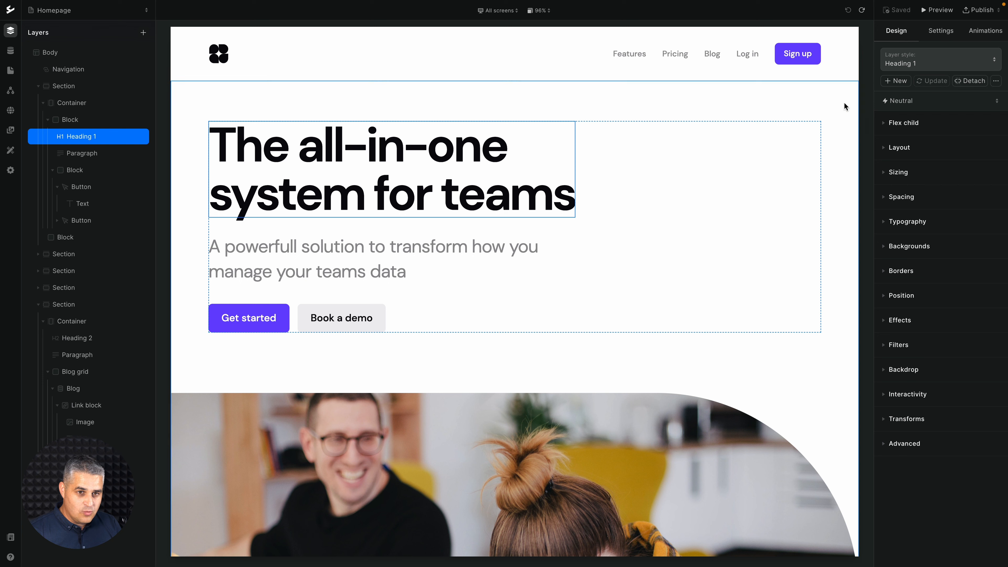
Step: Check which layer styles are available for the hero heading
click(898, 66)
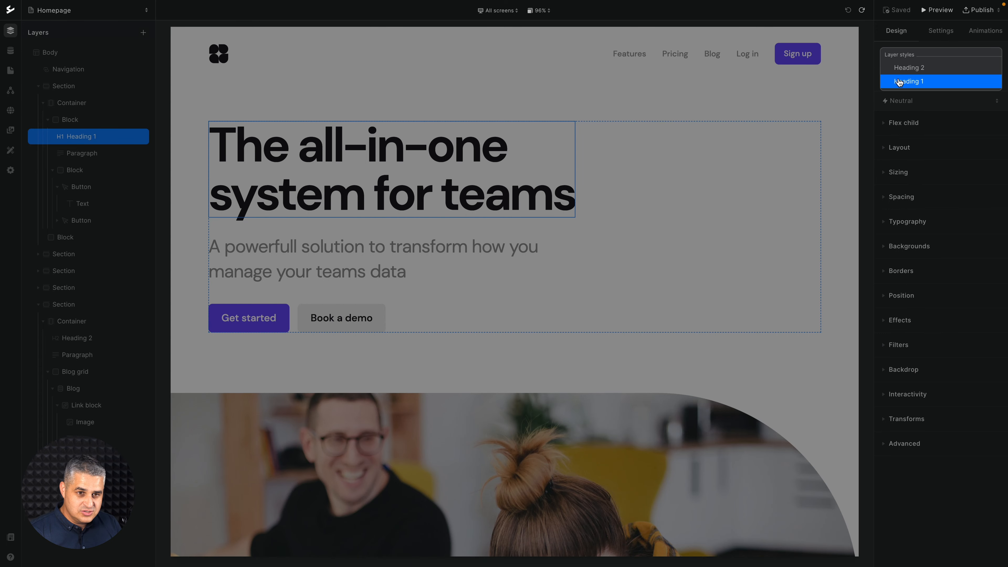
click(731, 173)
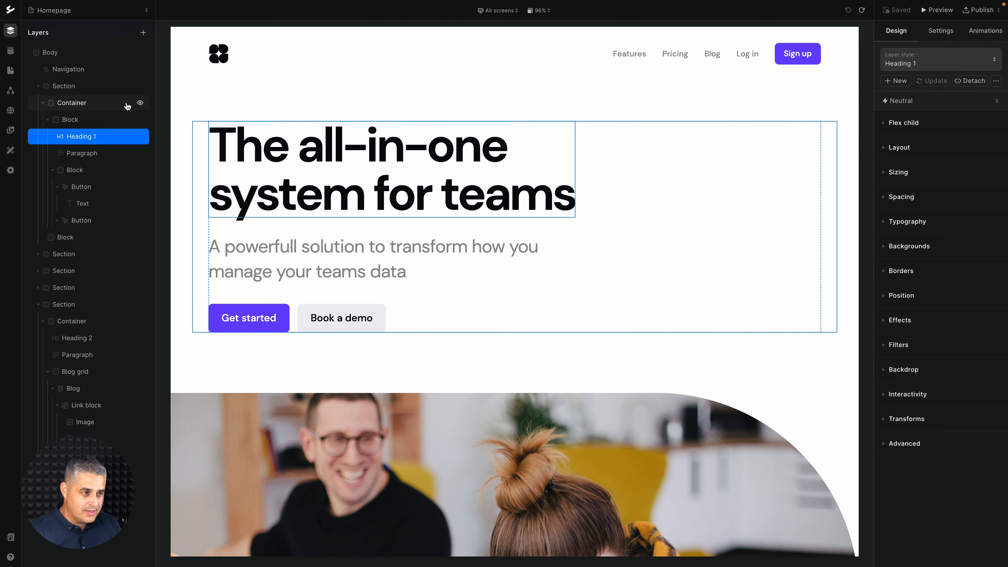
Step: Try the Heading 1 layer style on the "Built specifically both for small and large companies" heading and undo it
scroll(689, 183, down, 3)
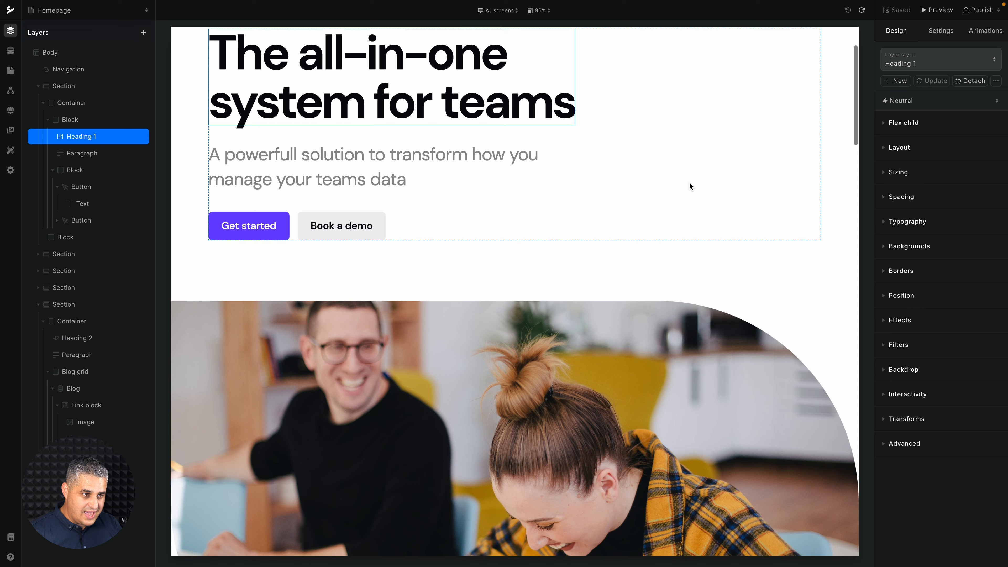
scroll(492, 132, down, 10)
scroll(492, 129, down, 2)
scroll(491, 127, up, 1)
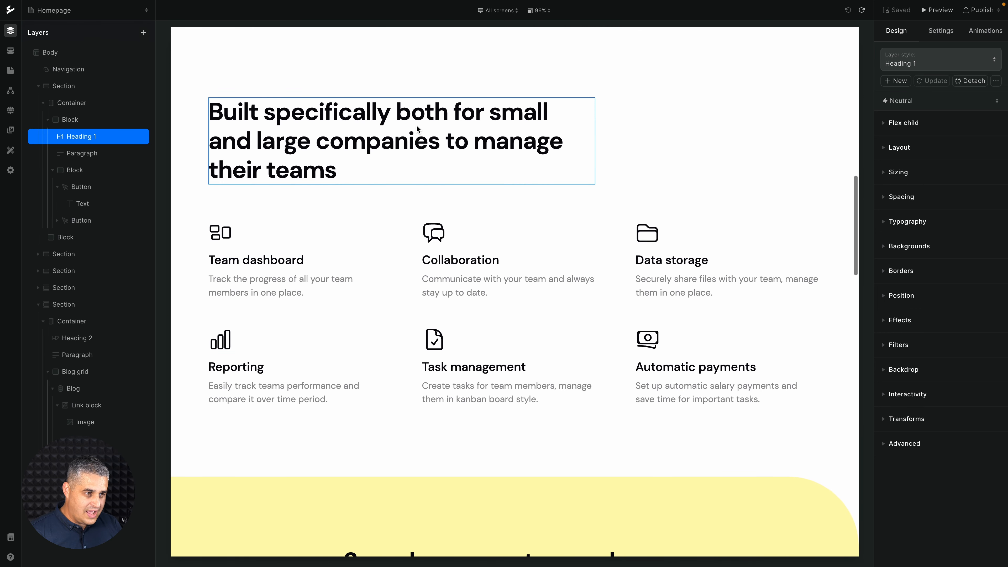
click(417, 129)
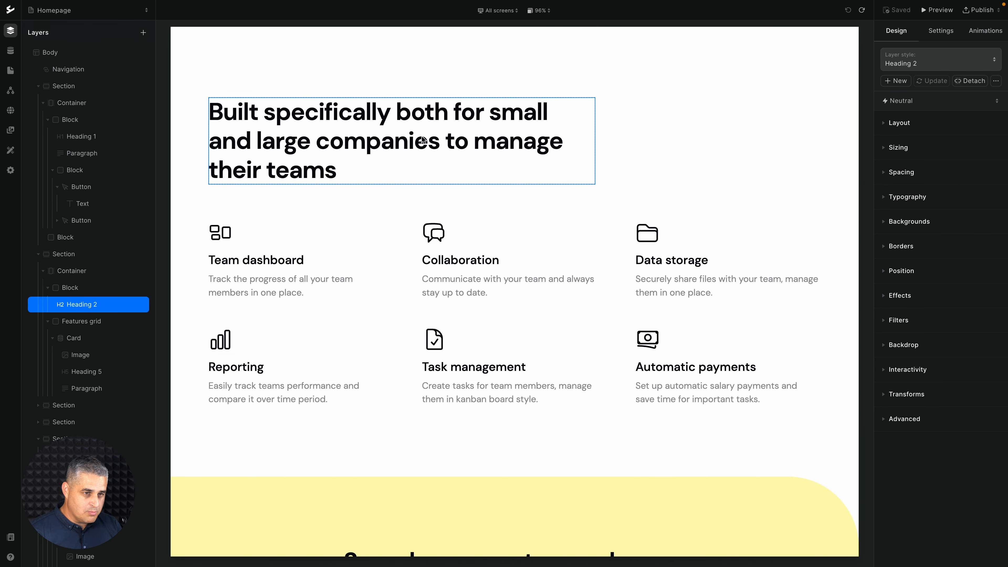
click(941, 68)
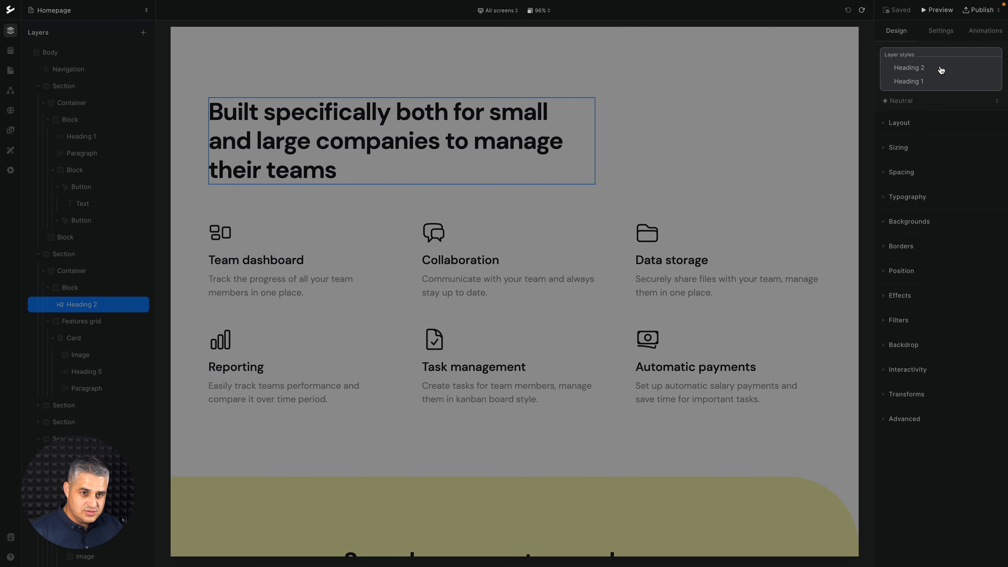
click(911, 82)
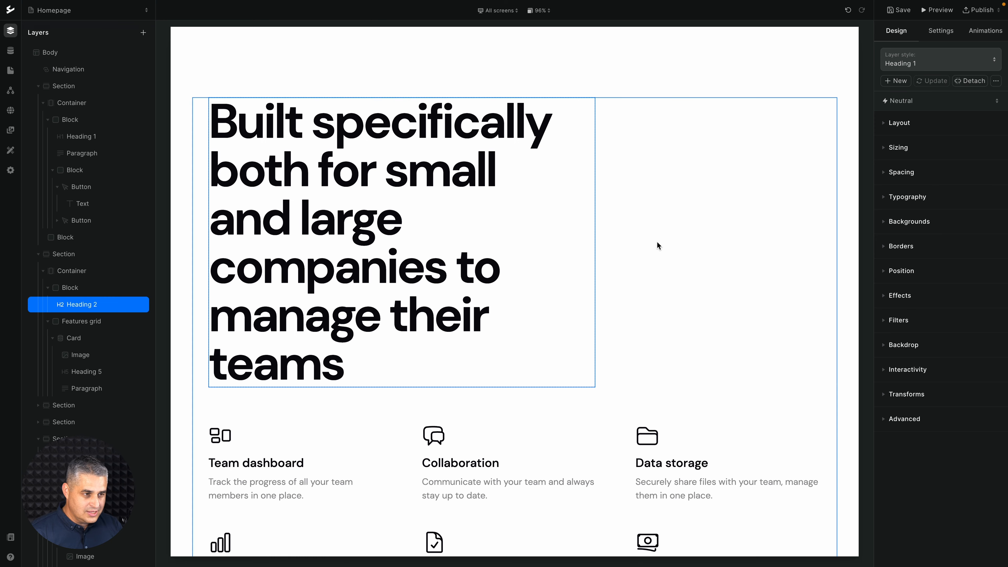
key(ctrl+z)
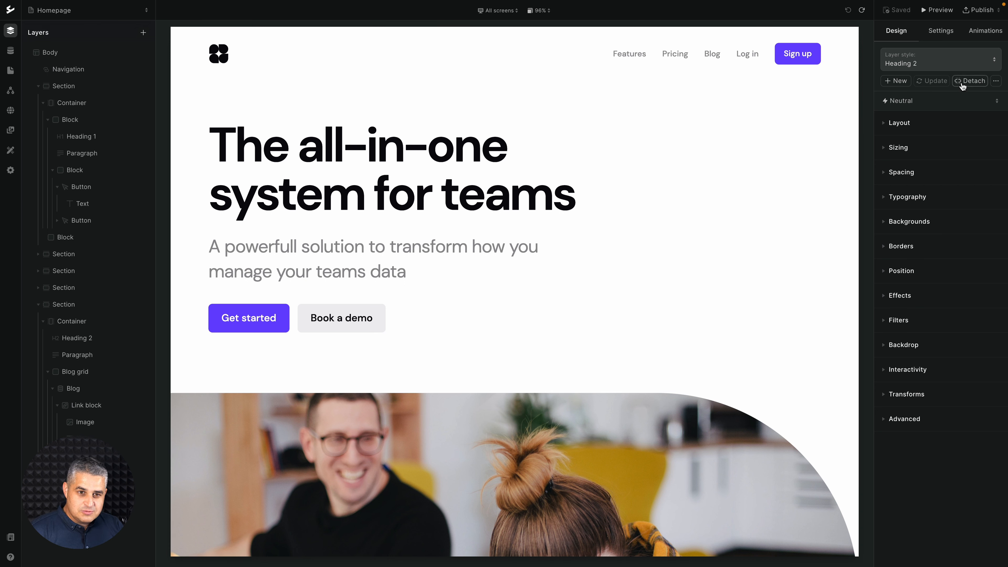
Step: Examine the additional layer style options and the list of element states for the selected heading
click(996, 81)
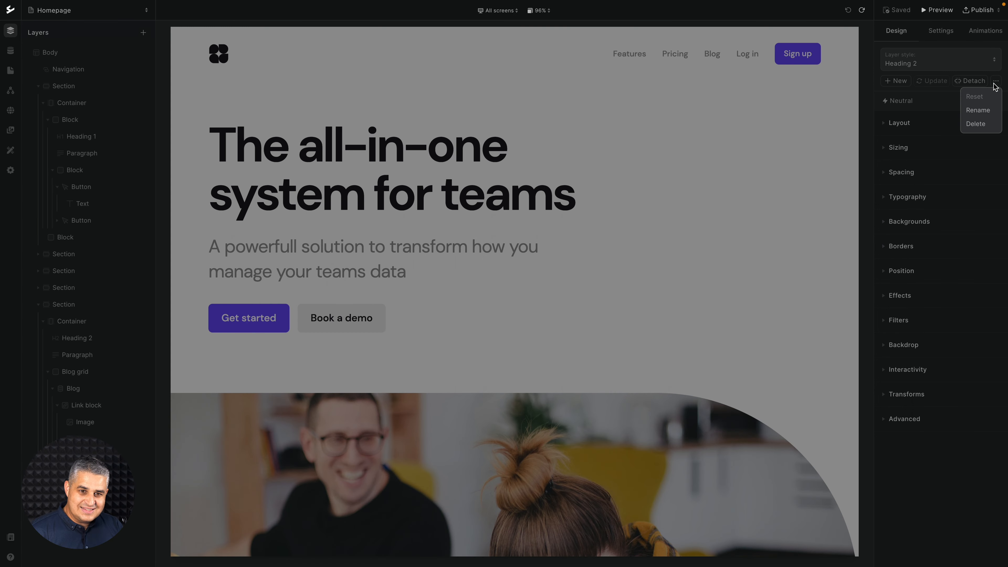
click(933, 98)
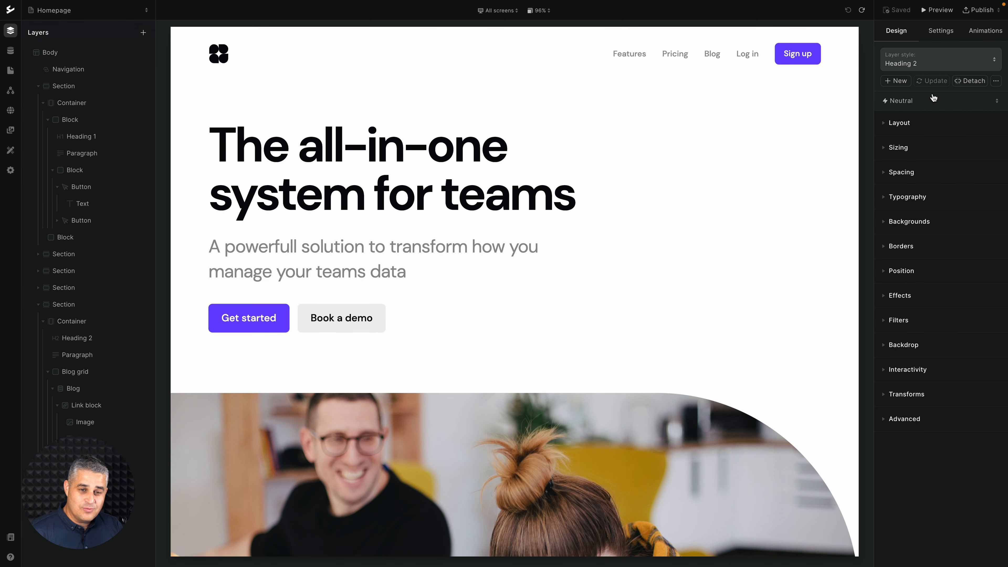
click(909, 101)
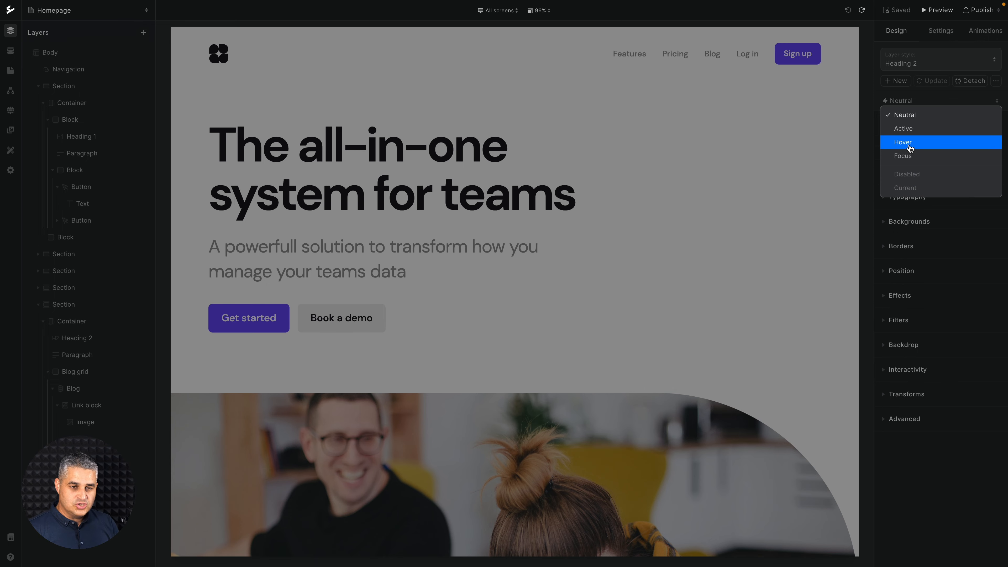
click(828, 173)
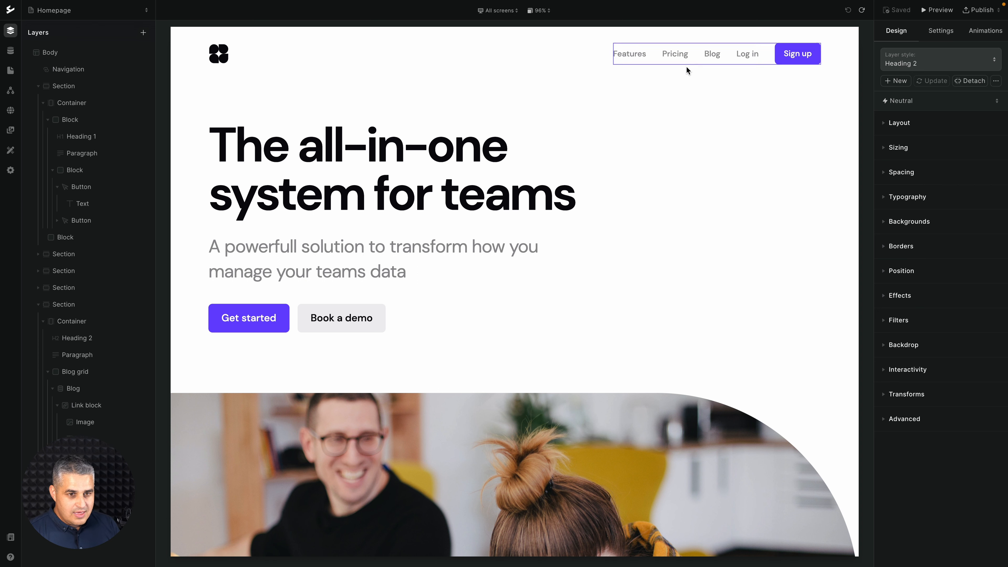
Step: Try a horizontal flex direction on the hero text block and switch it back to vertical
click(887, 124)
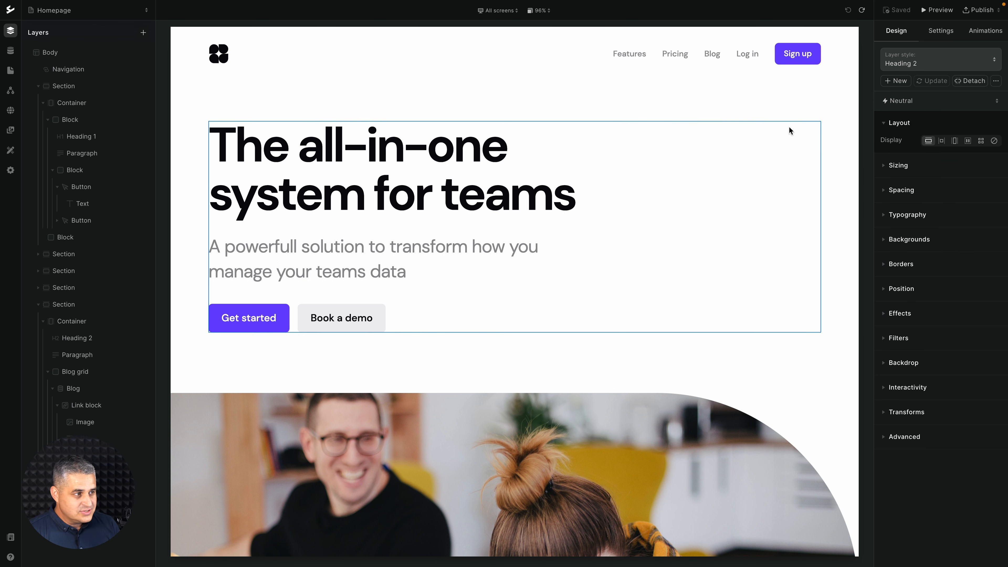
click(648, 166)
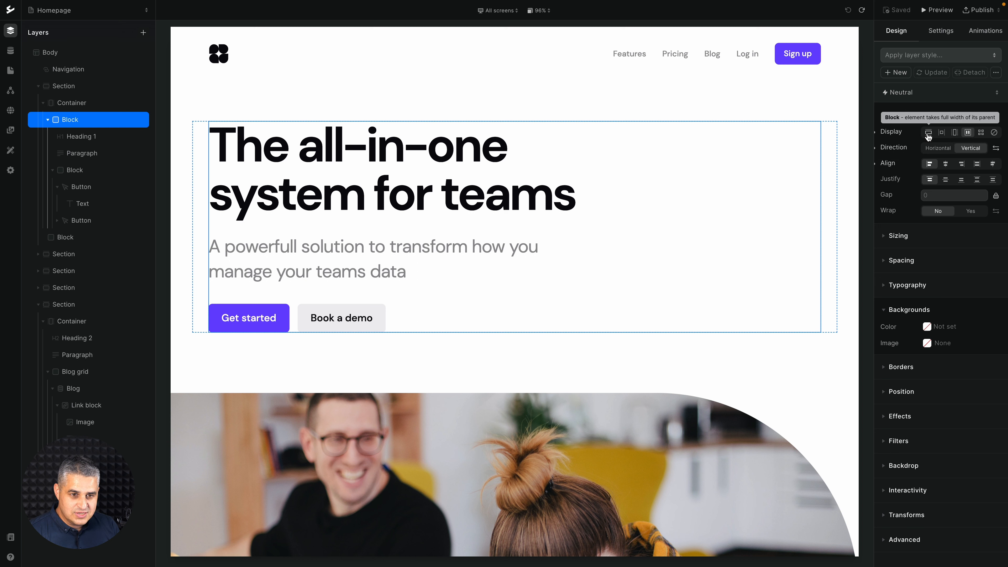
click(938, 149)
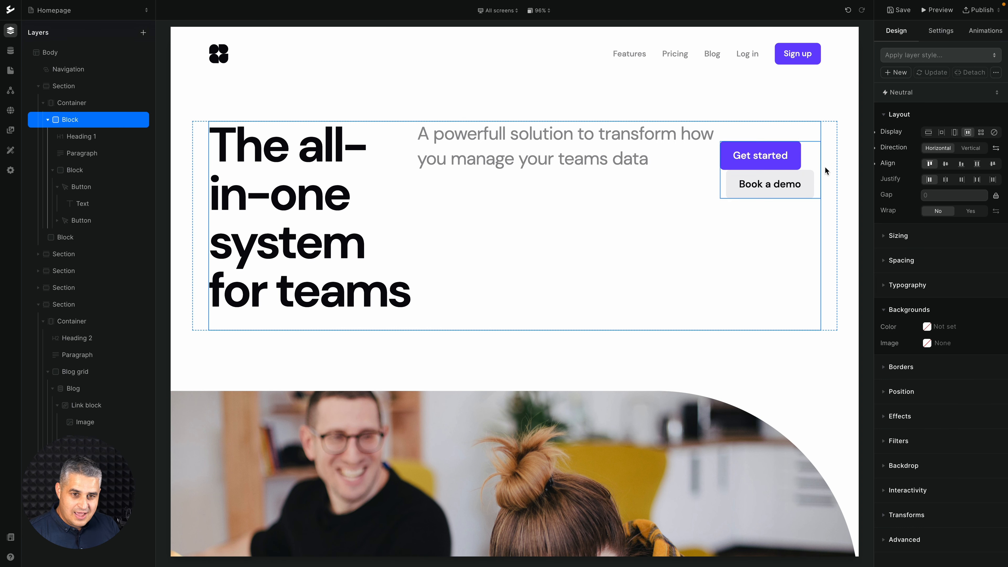
click(970, 149)
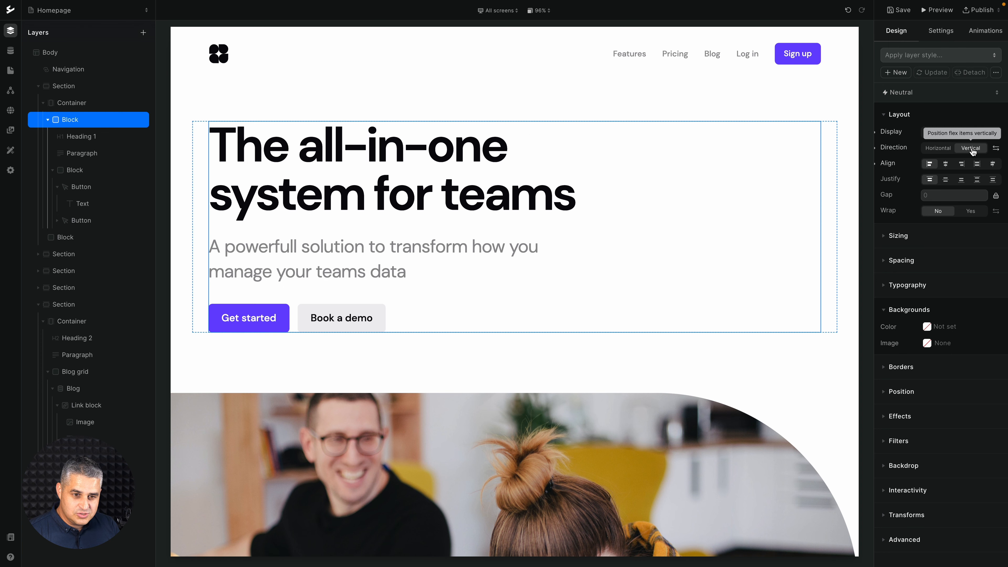
Step: Try a width of 4/12 on the hero text block and undo it
click(885, 237)
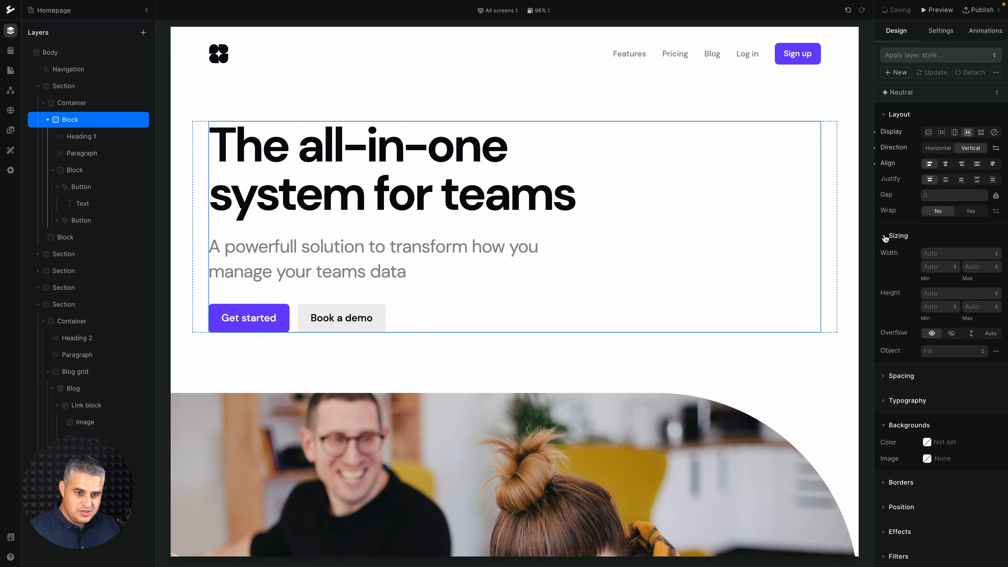
scroll(914, 241, down, 3)
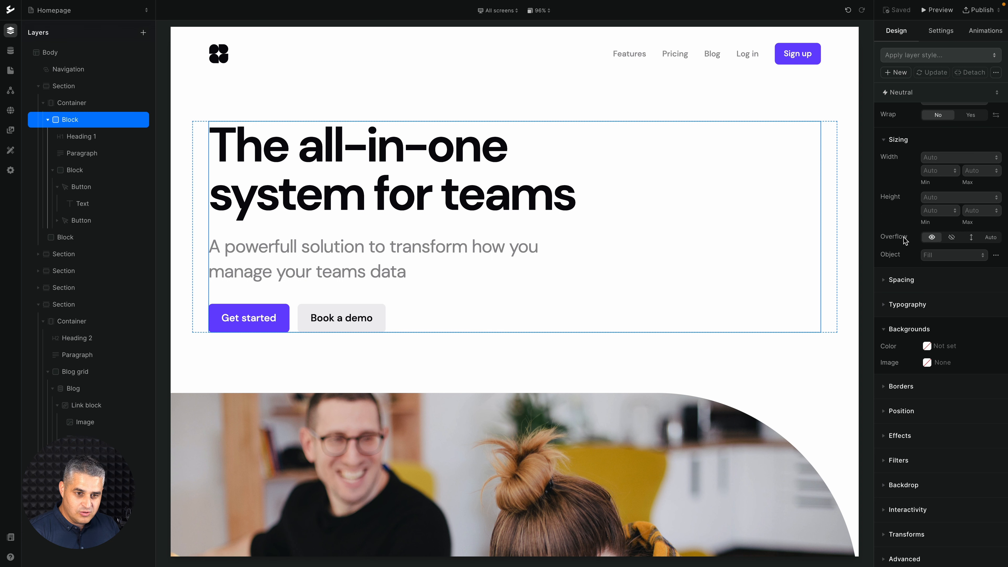
click(987, 159)
click(954, 326)
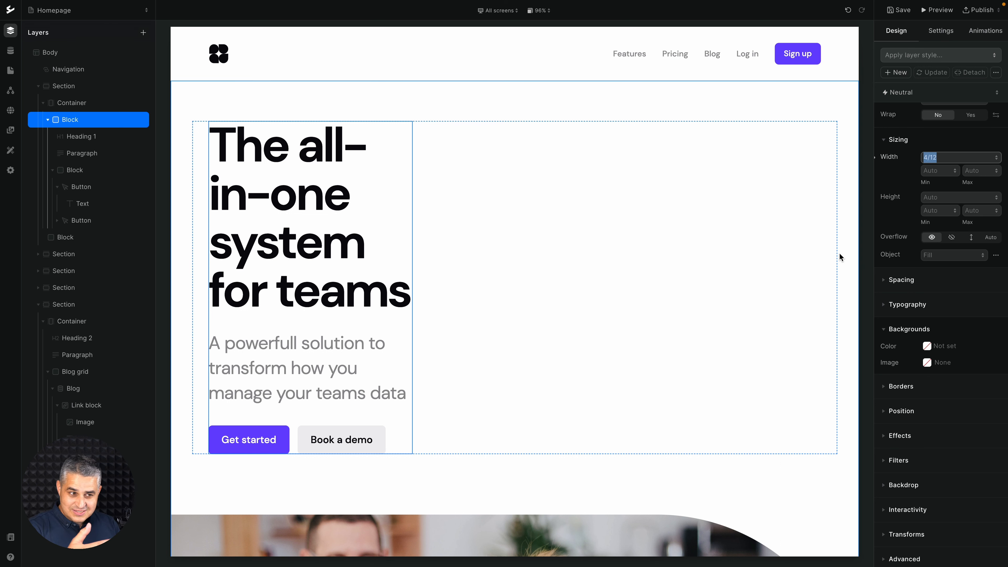
key(ctrl+z)
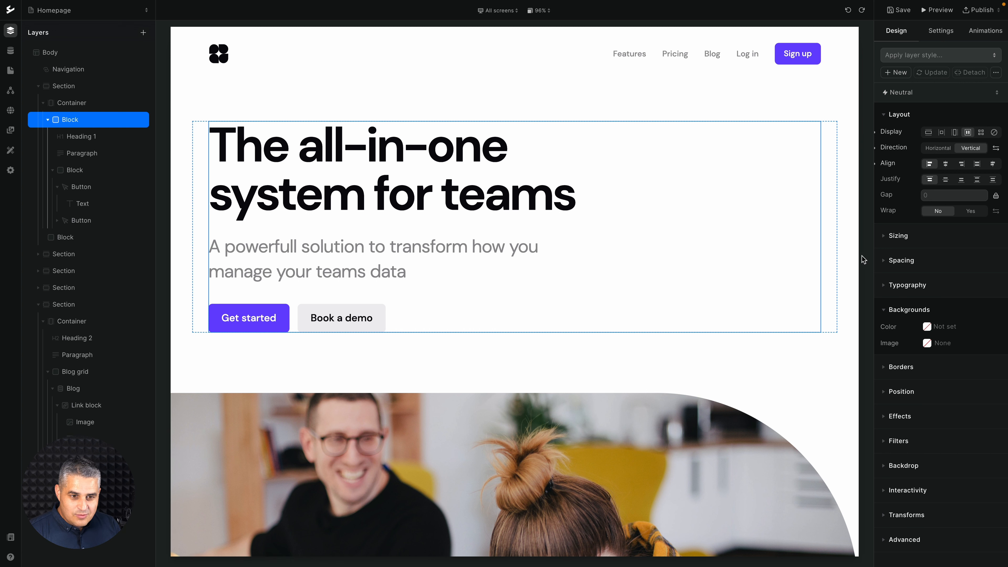
Step: Expand the sizing and spacing settings of the hero text block and set its padding to 0 px on all sides
click(904, 237)
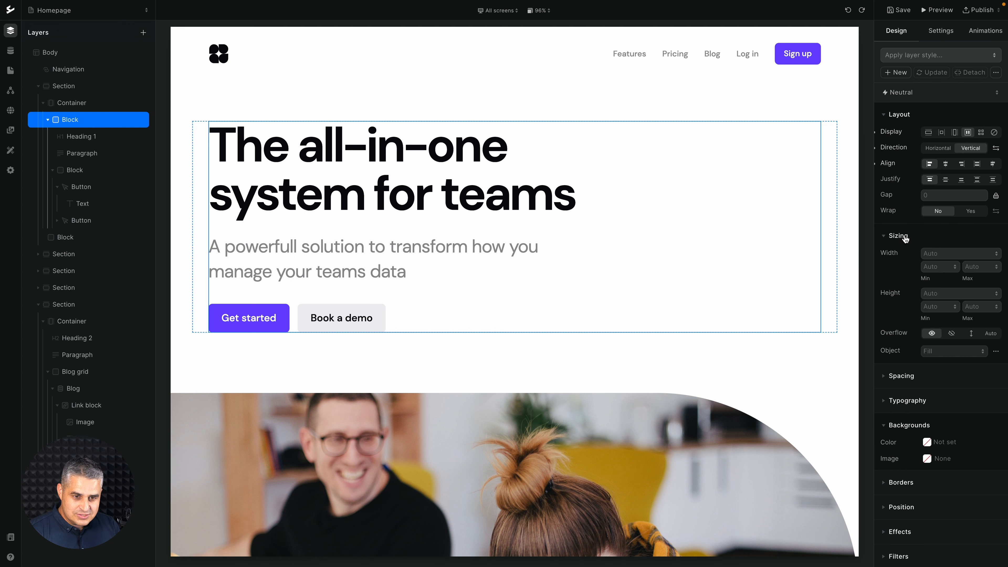
click(895, 377)
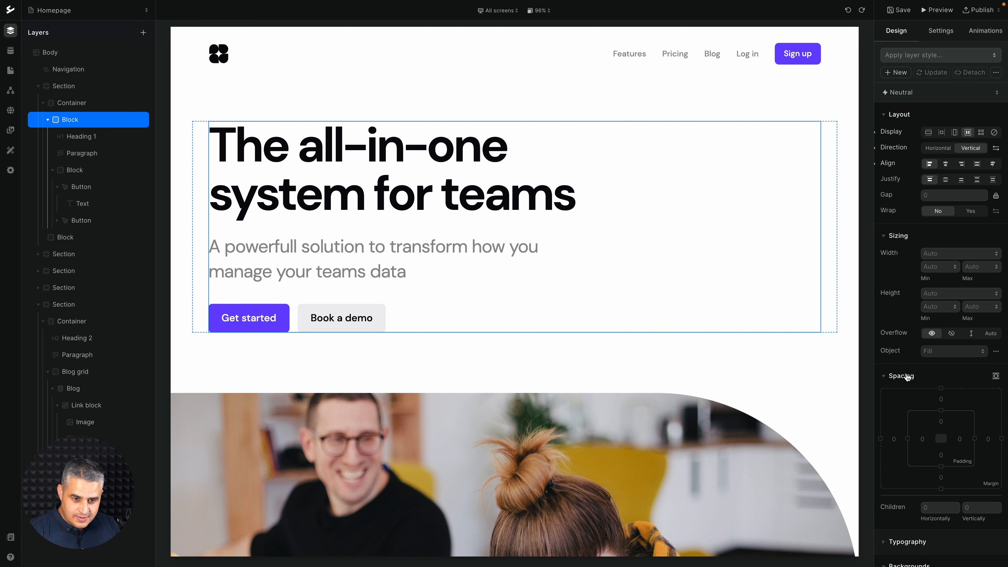
scroll(906, 375, down, 4)
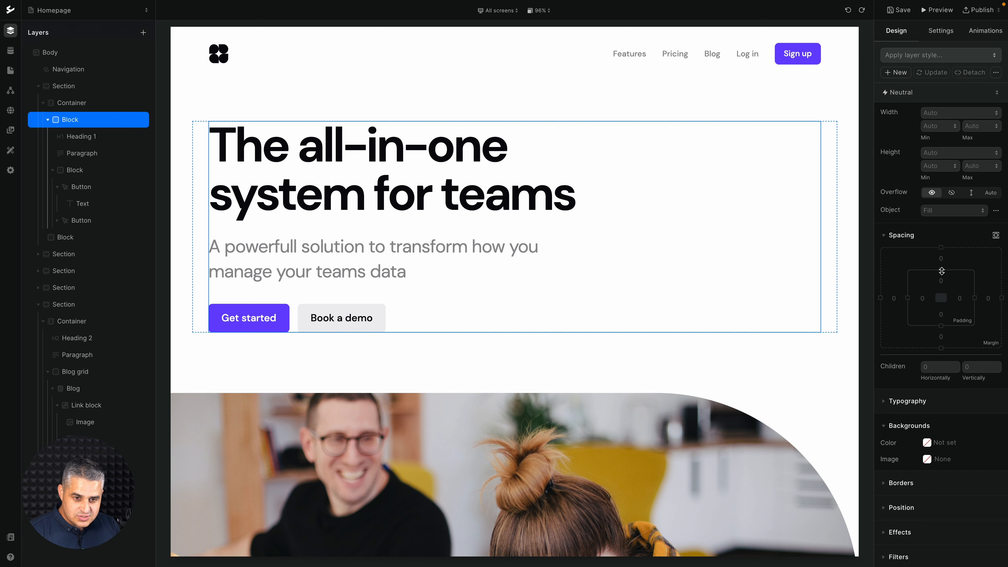
drag(941, 271, 965, 302)
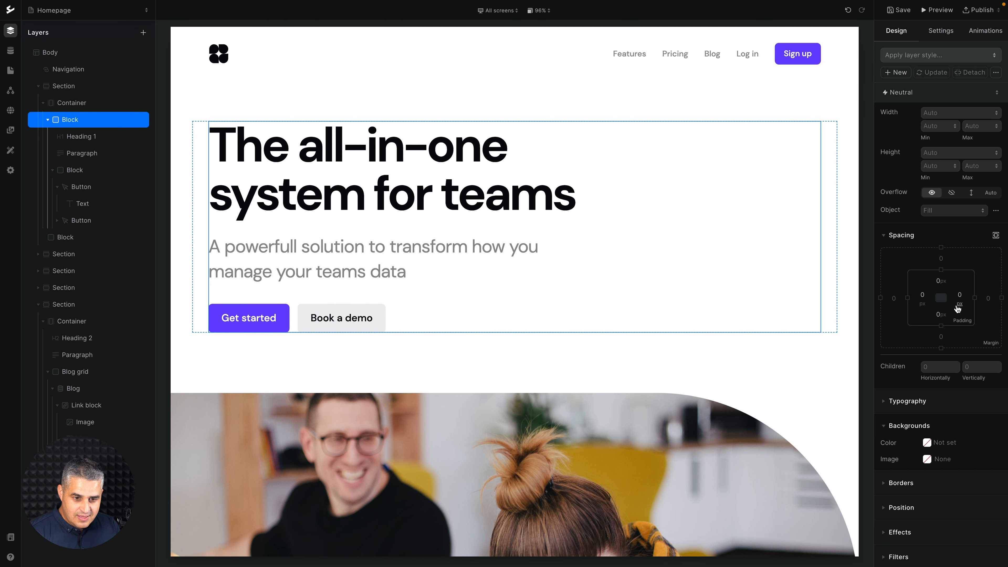
Step: Examine the hero text block's typography settings, including the extra options, and its background and border settings
click(889, 401)
scroll(944, 337, down, 4)
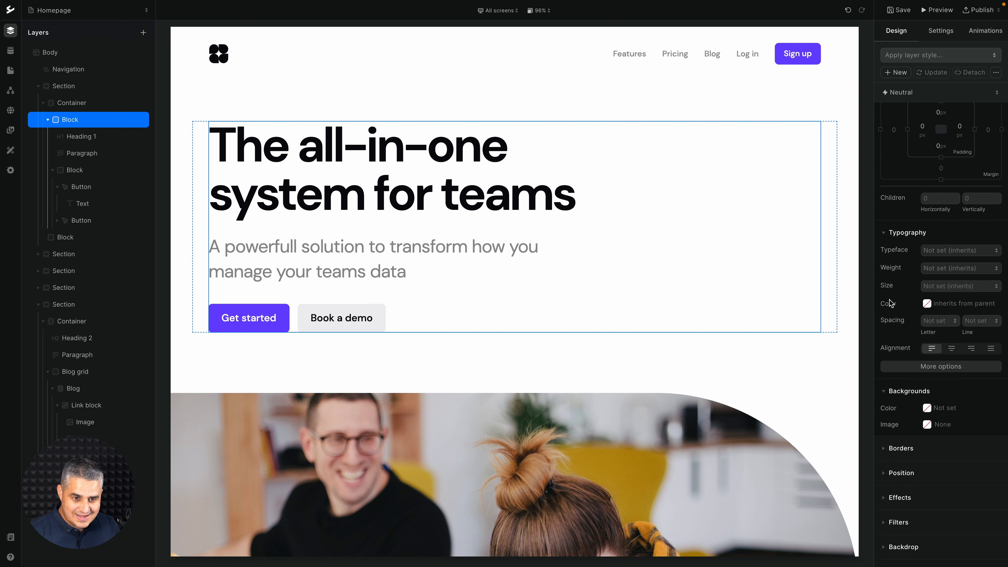
scroll(905, 323, down, 1)
click(934, 334)
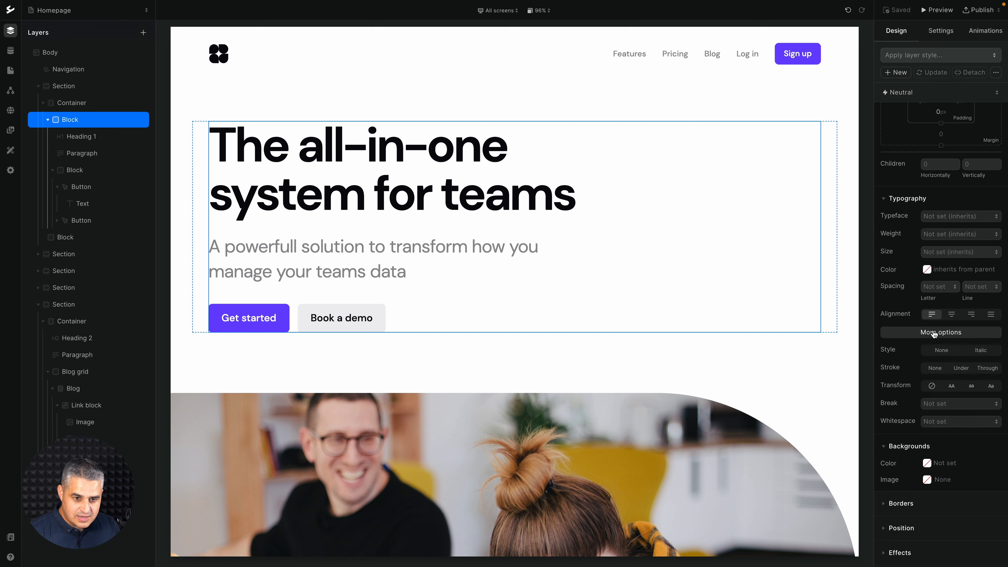
scroll(936, 337, down, 2)
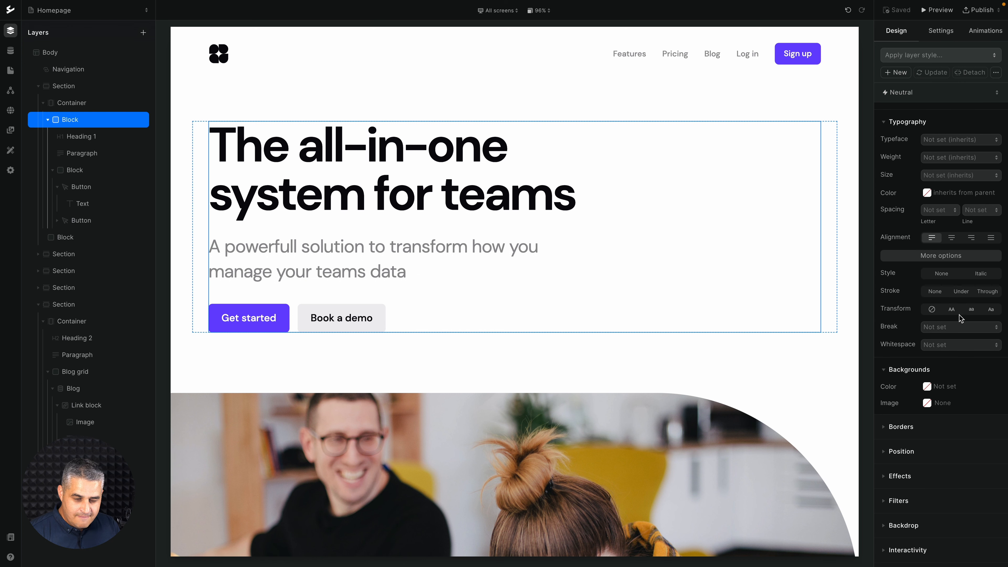
scroll(961, 317, down, 1)
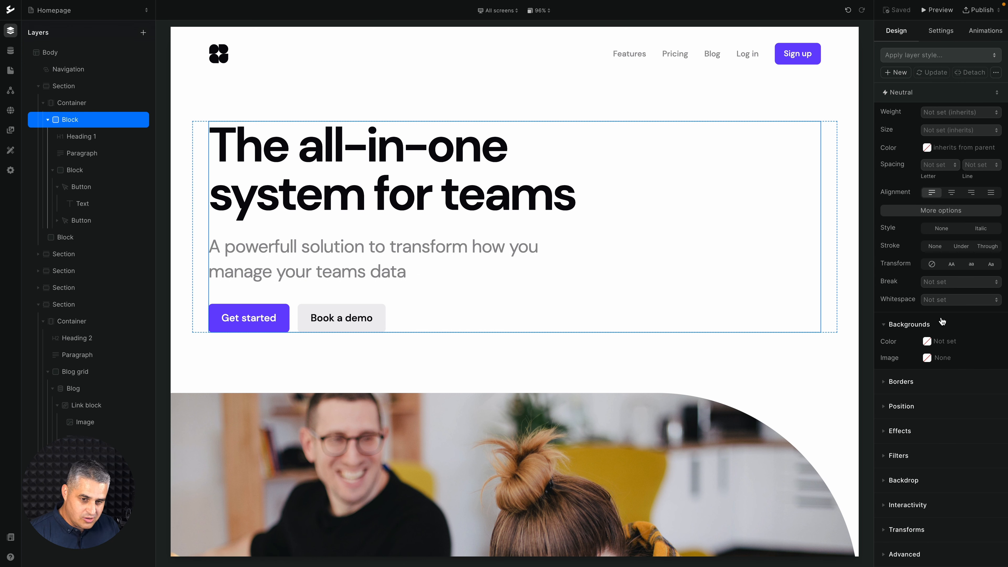
click(896, 382)
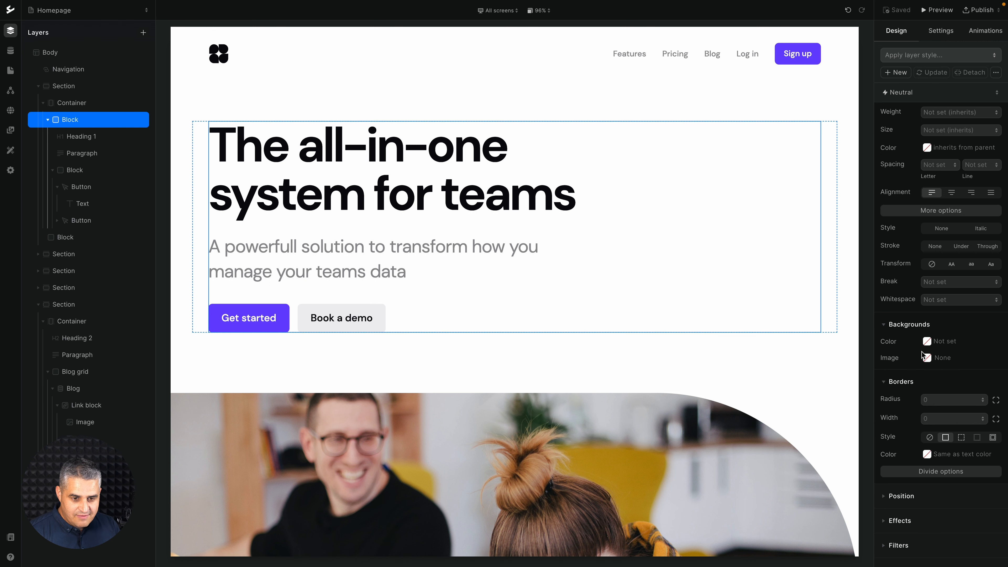
scroll(912, 377, down, 2)
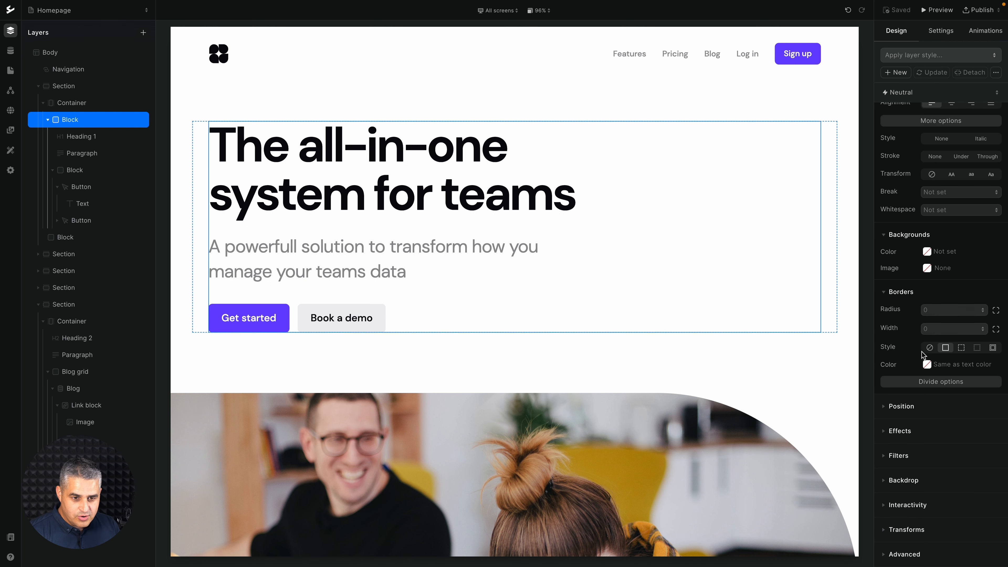
Step: Select the hero image block and examine its background image, corner radius and position settings
click(691, 449)
scroll(695, 442, down, 3)
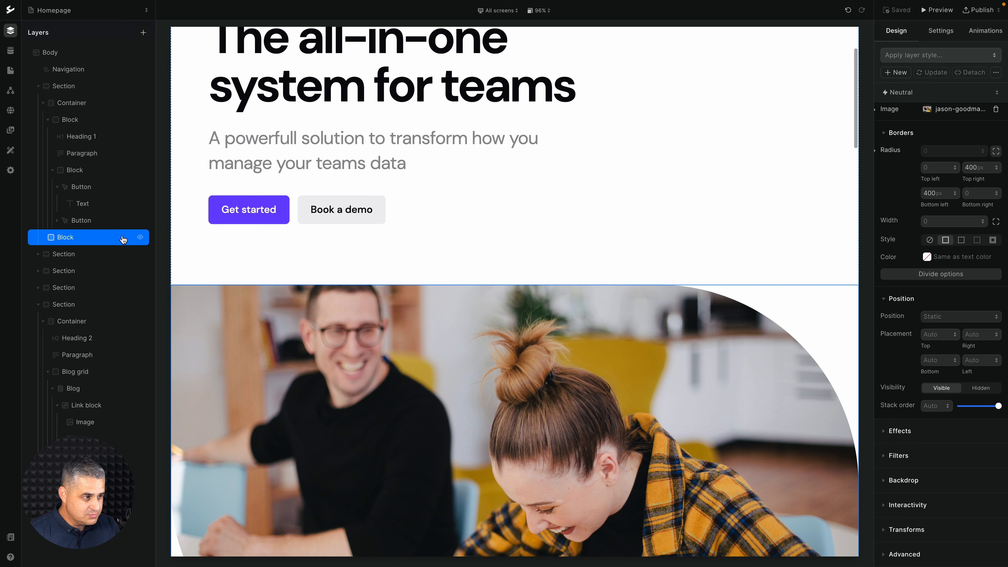
scroll(560, 377, down, 2)
scroll(561, 377, down, 1)
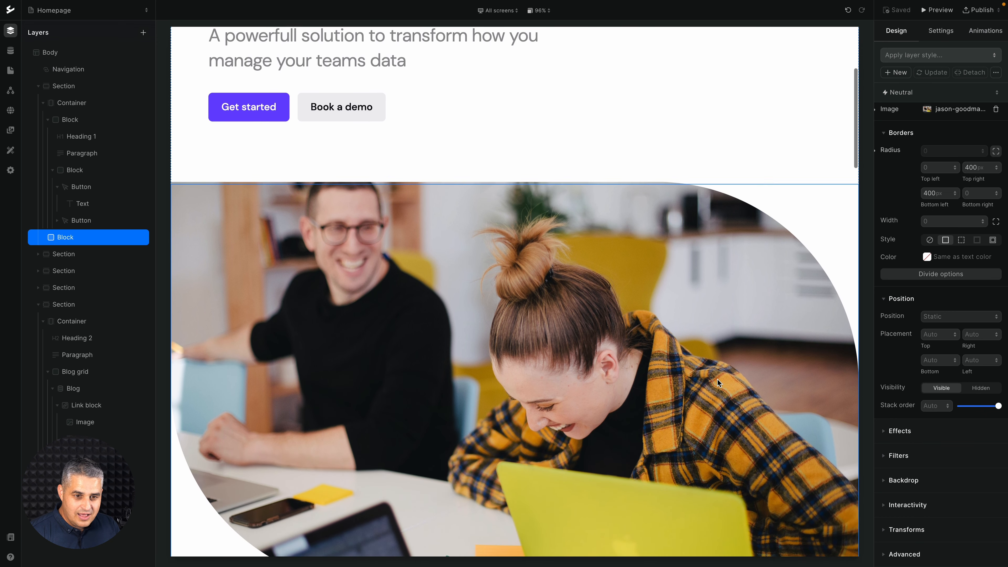
scroll(952, 289, up, 2)
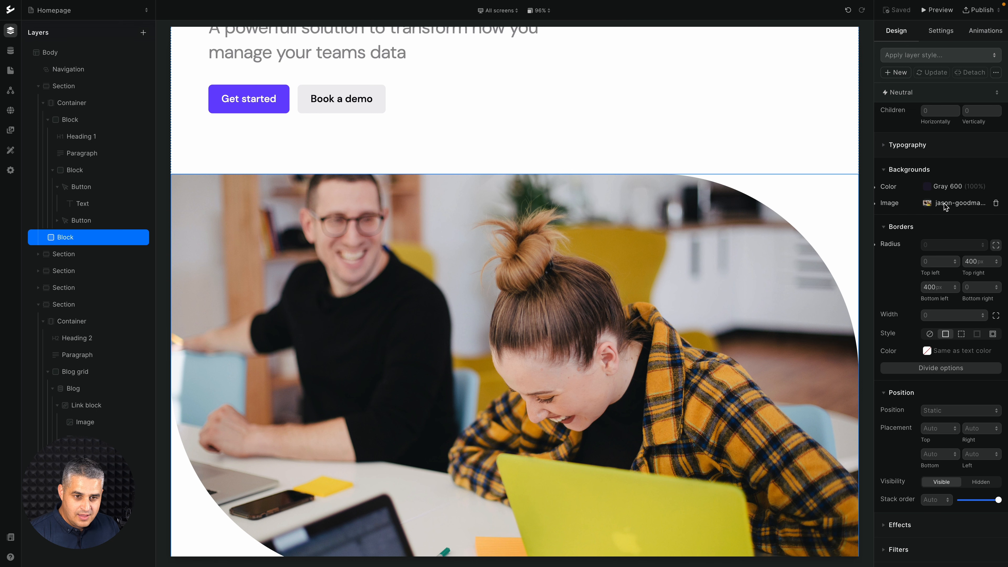
scroll(945, 205, down, 2)
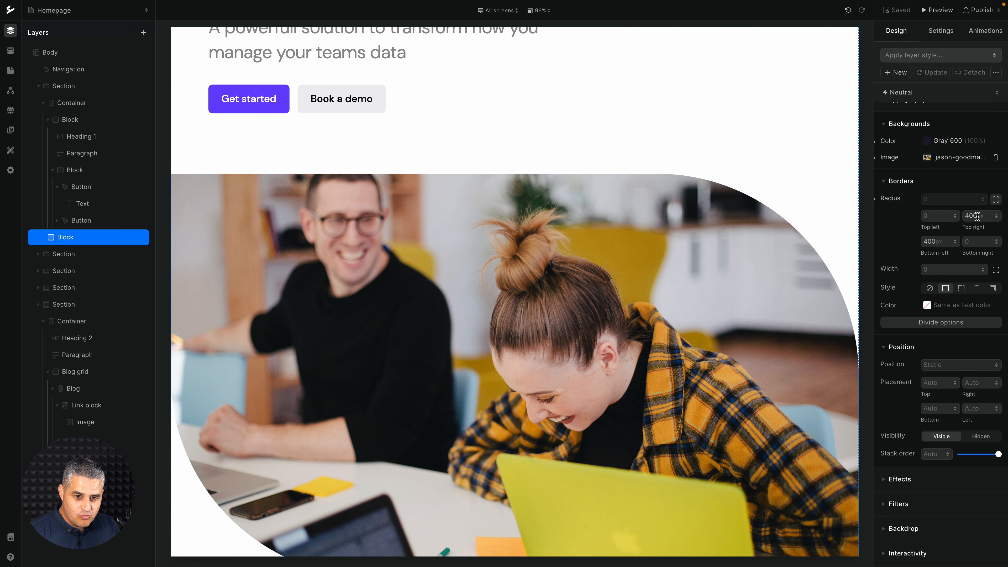
scroll(696, 317, down, 1)
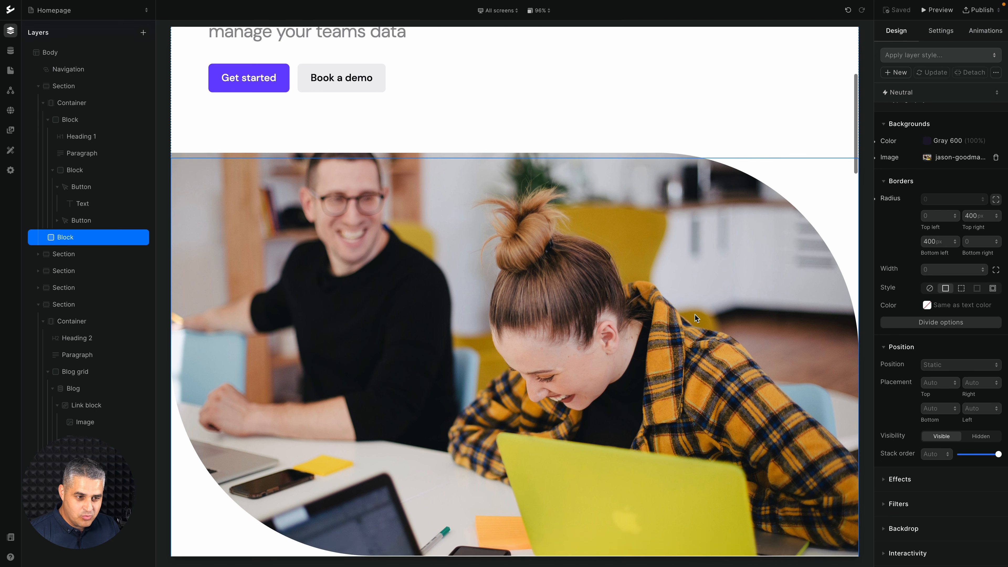
Step: Try a uniform 3XL corner radius on the hero image block and restore its separate corner radii
scroll(696, 318, down, 3)
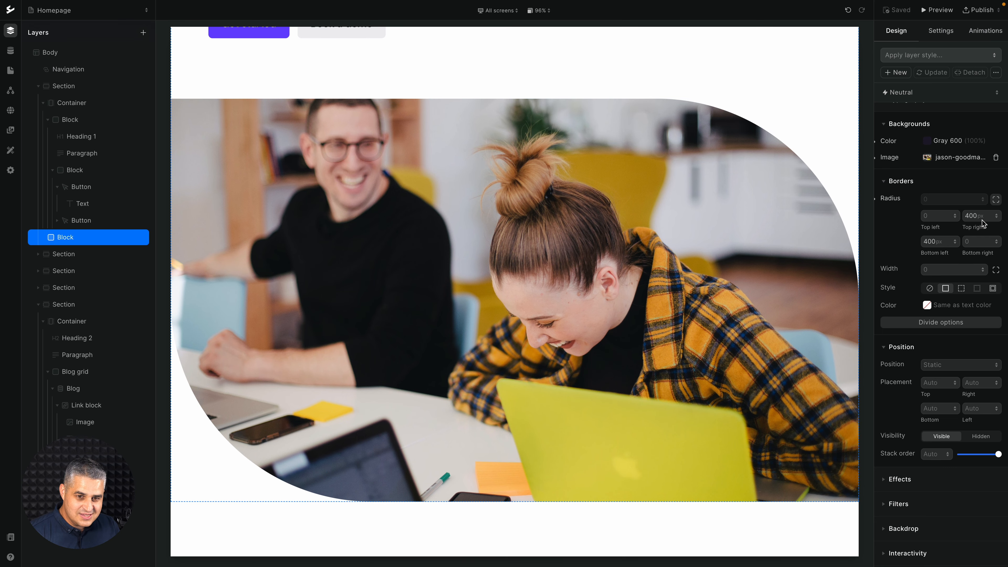
click(996, 202)
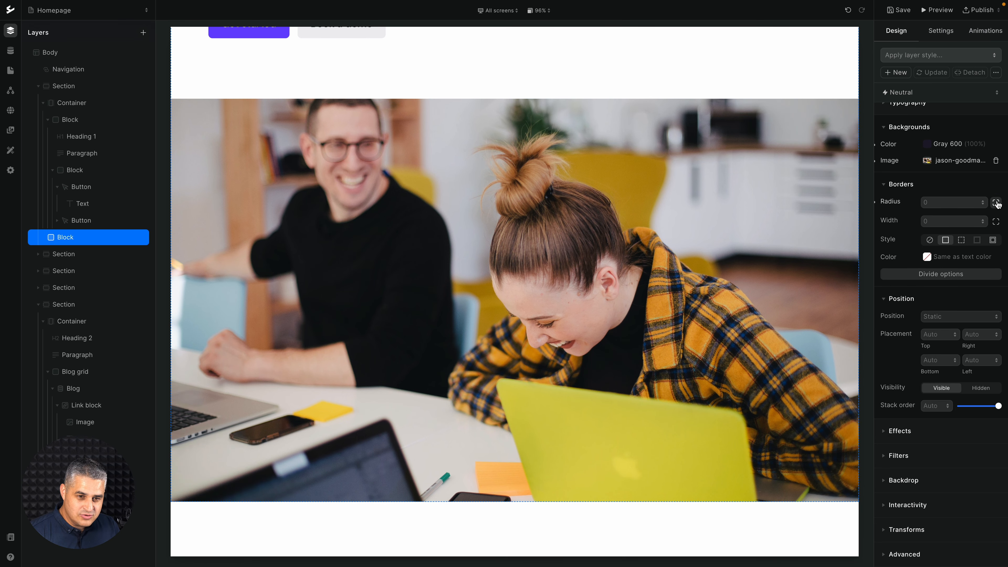
click(968, 202)
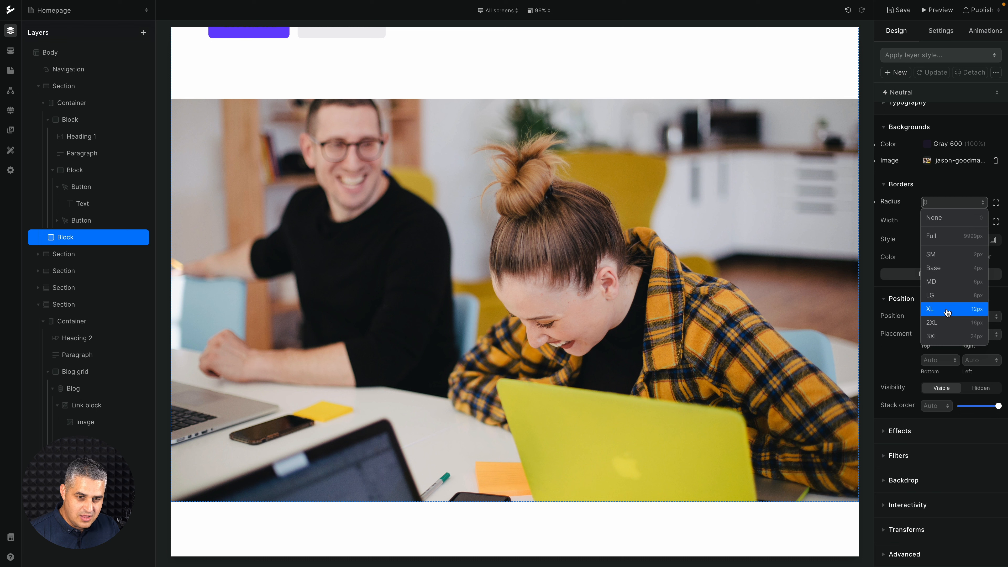
click(950, 337)
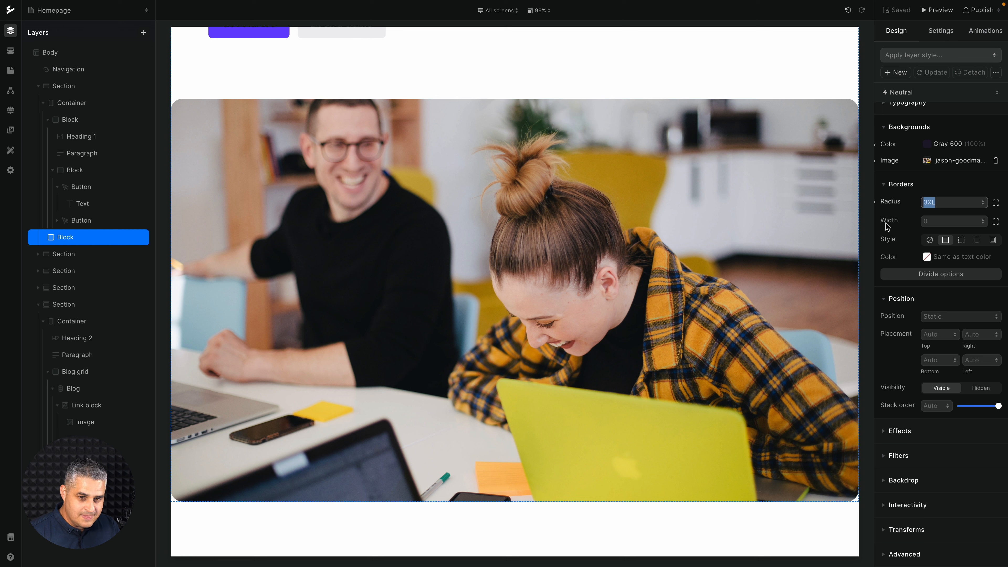
key(BackSpace)
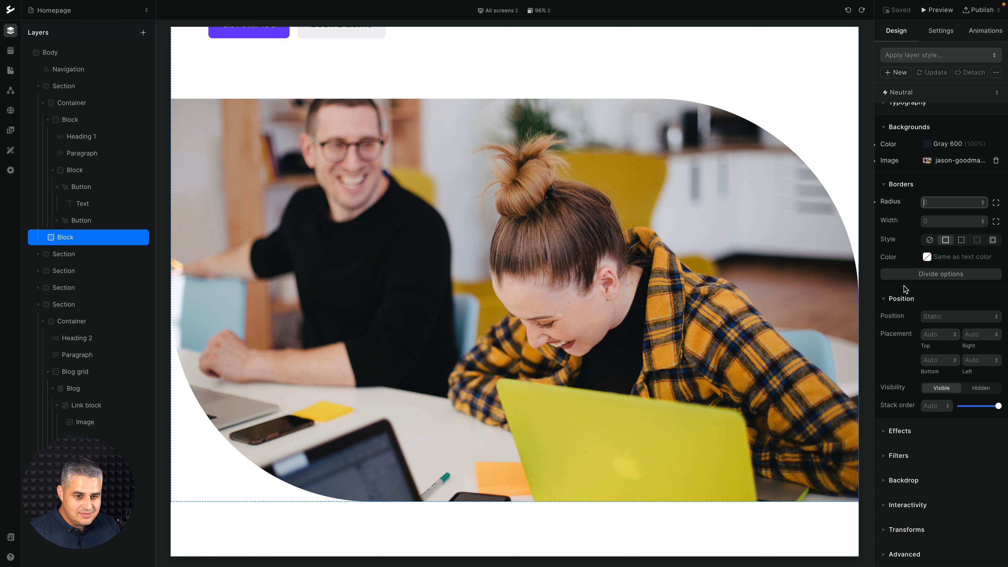
Step: Examine the position types available for the hero image block without changing the current one
click(951, 321)
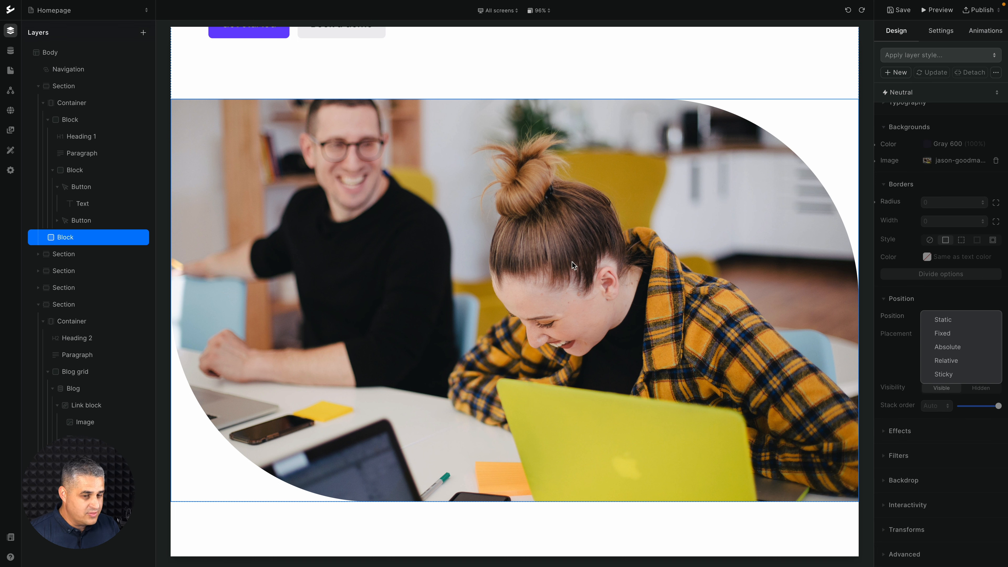
click(530, 279)
Step: Open the Navigation component's master for editing and set its section's position to Sticky
scroll(530, 278, up, 5)
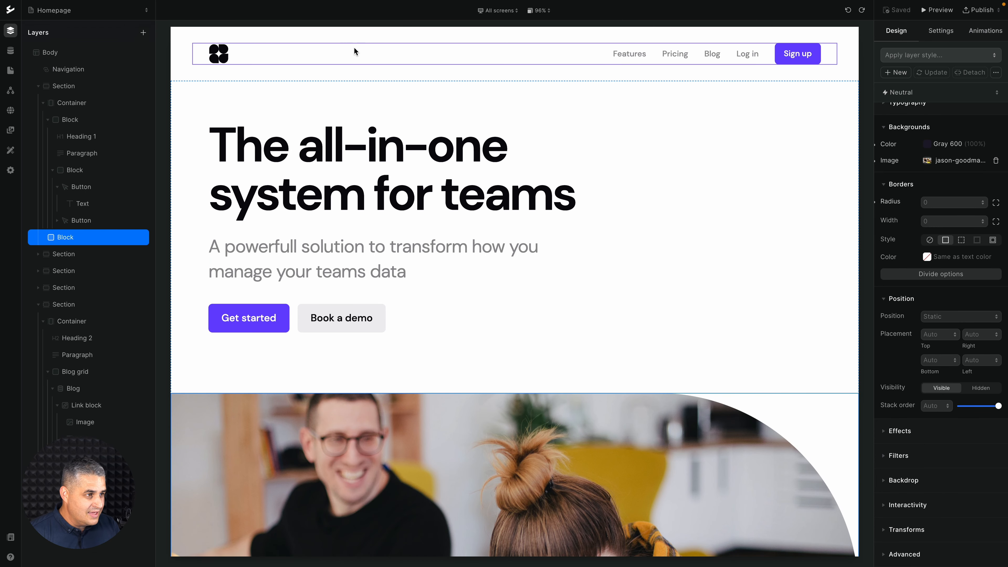
click(353, 47)
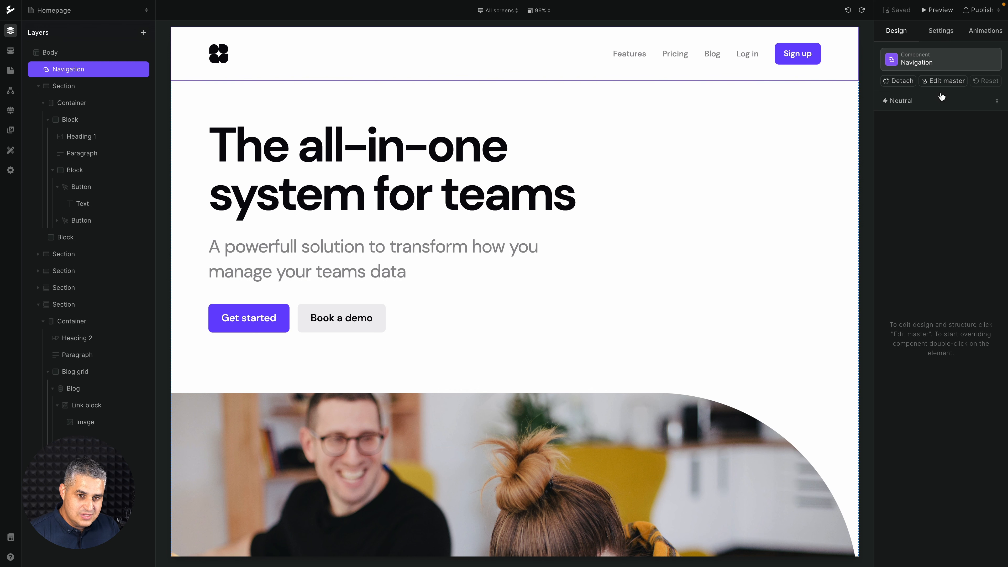
click(946, 82)
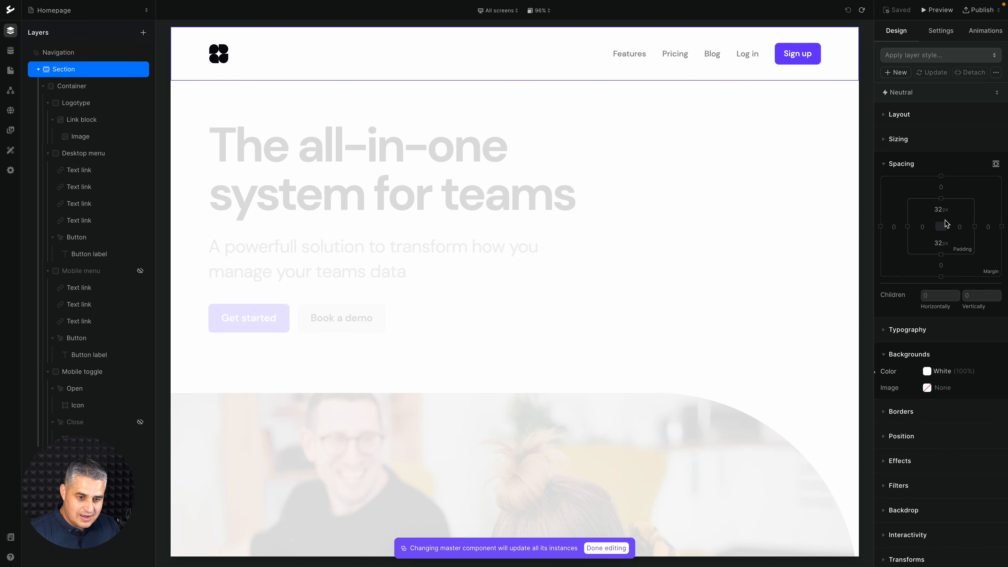
scroll(912, 293, down, 1)
click(897, 408)
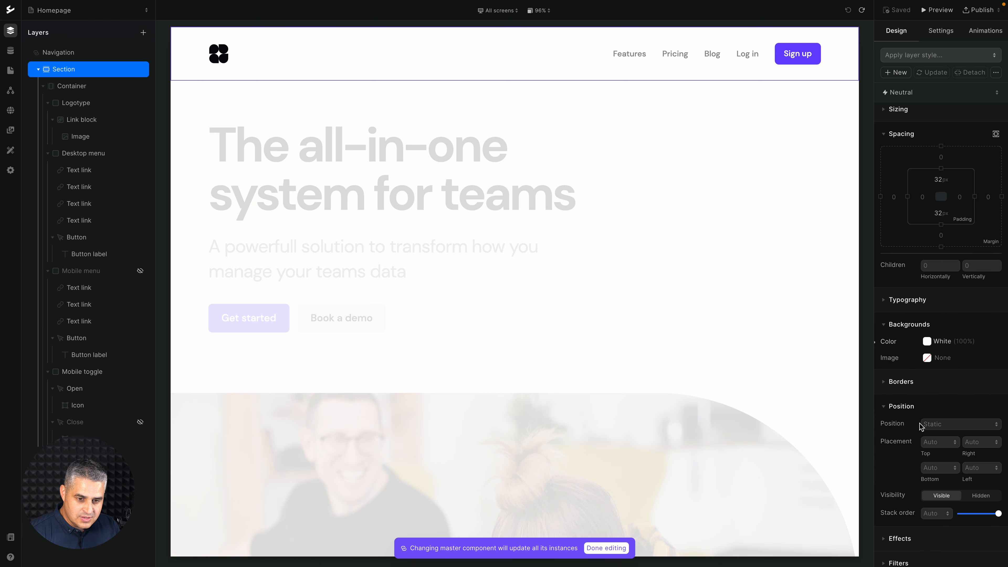
click(938, 428)
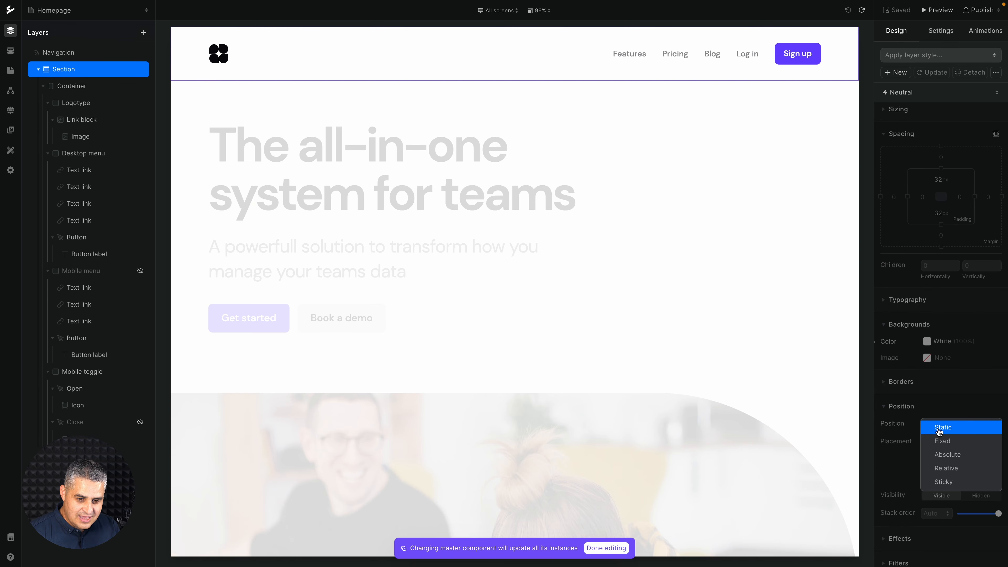
click(943, 481)
Step: Check the sticky navigation against the page content, and finish editing the Navigation master component
scroll(672, 341, down, 1)
scroll(673, 340, down, 8)
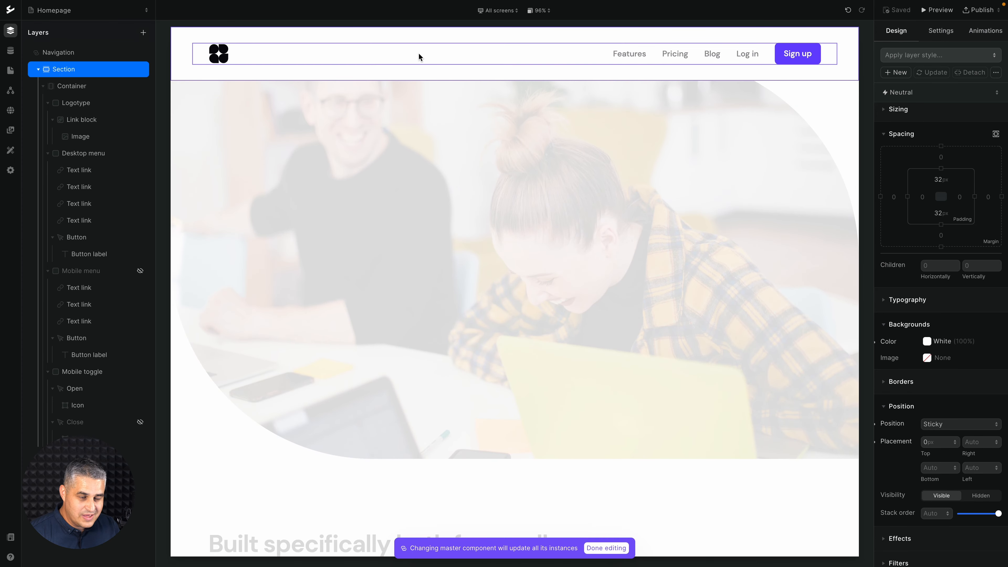
scroll(601, 258, down, 1)
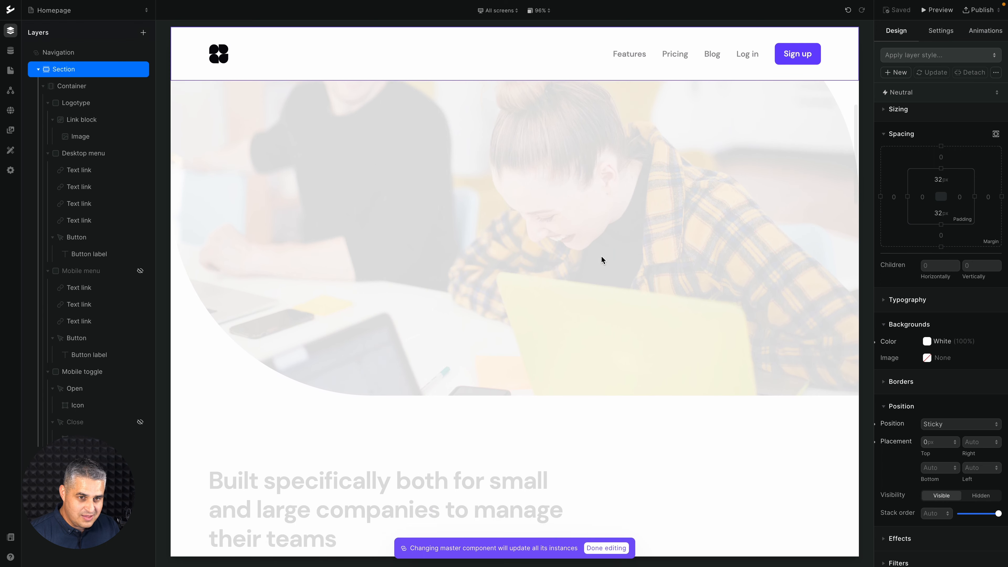
scroll(601, 258, up, 9)
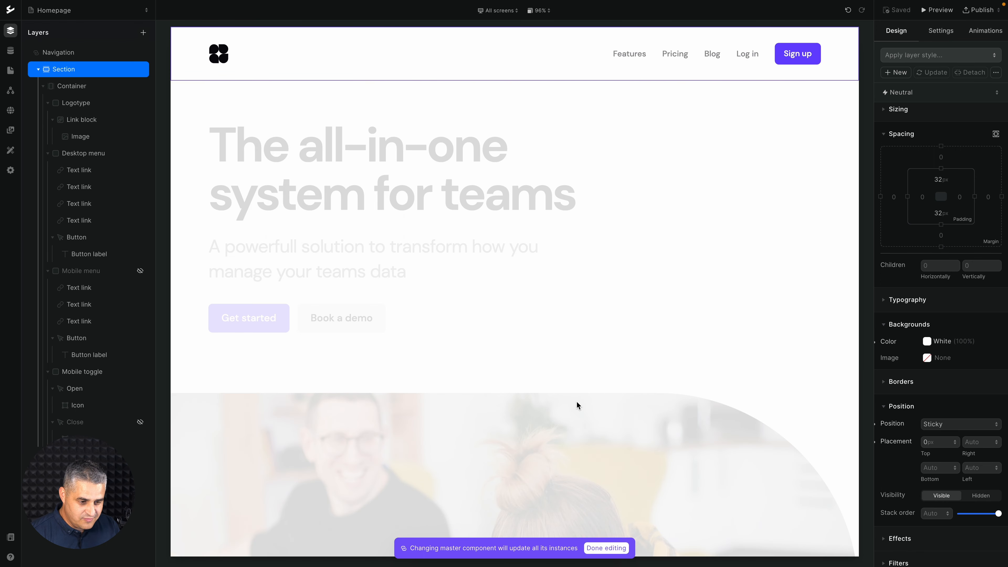
click(596, 548)
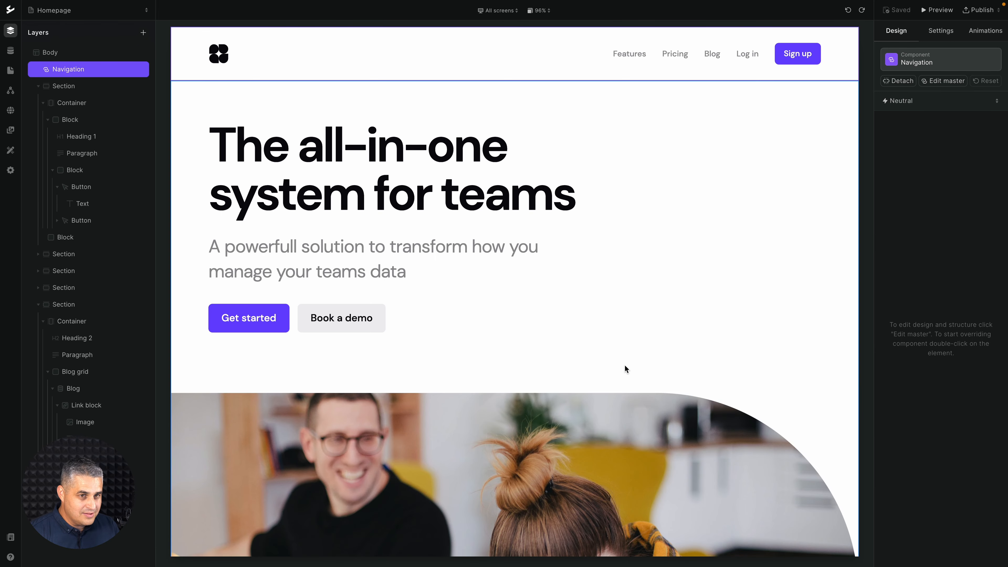
scroll(625, 364, down, 4)
scroll(624, 366, down, 8)
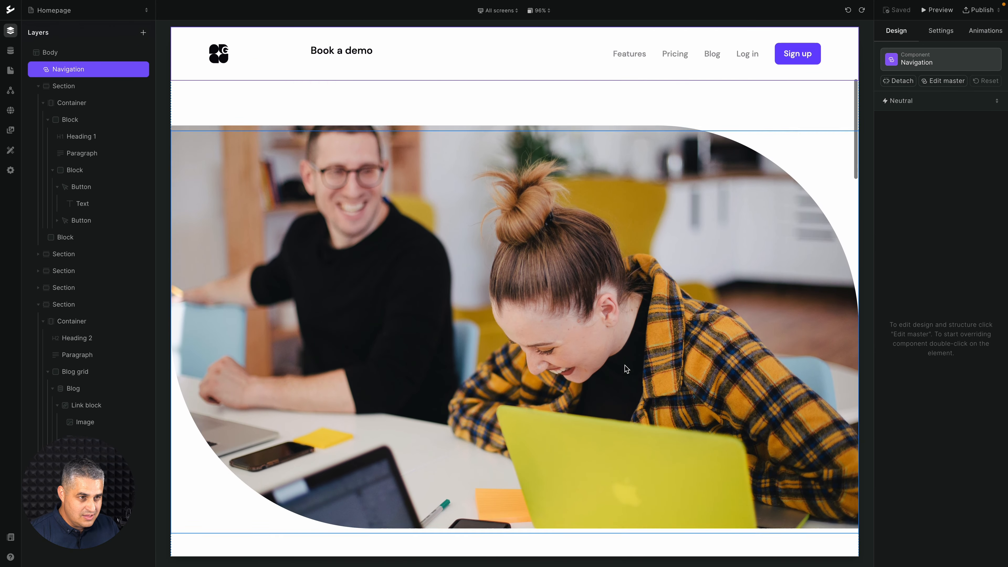
scroll(625, 364, up, 12)
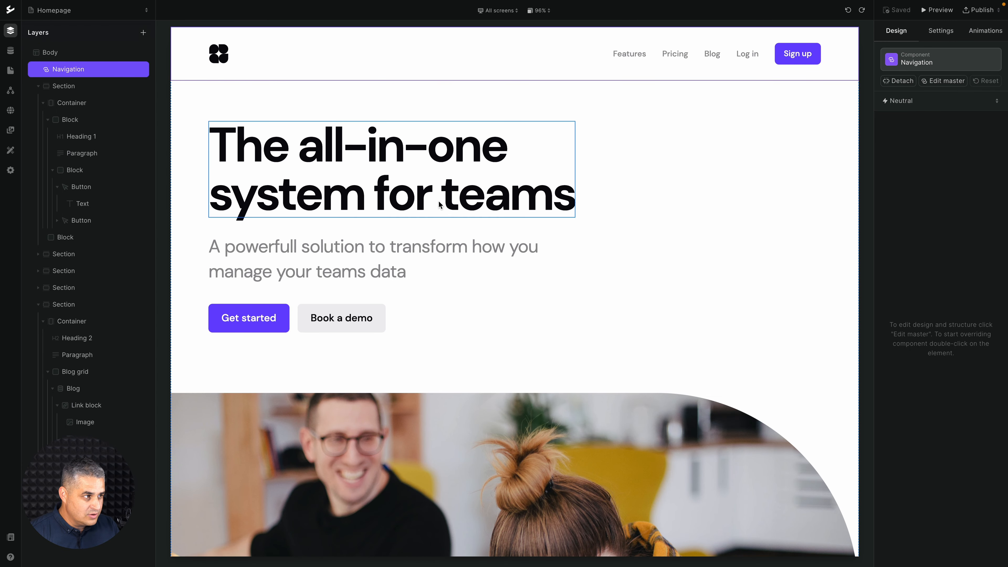
Step: Select the hero image block, expand its effects settings, and adjust its opacity, ending at 100%
click(107, 120)
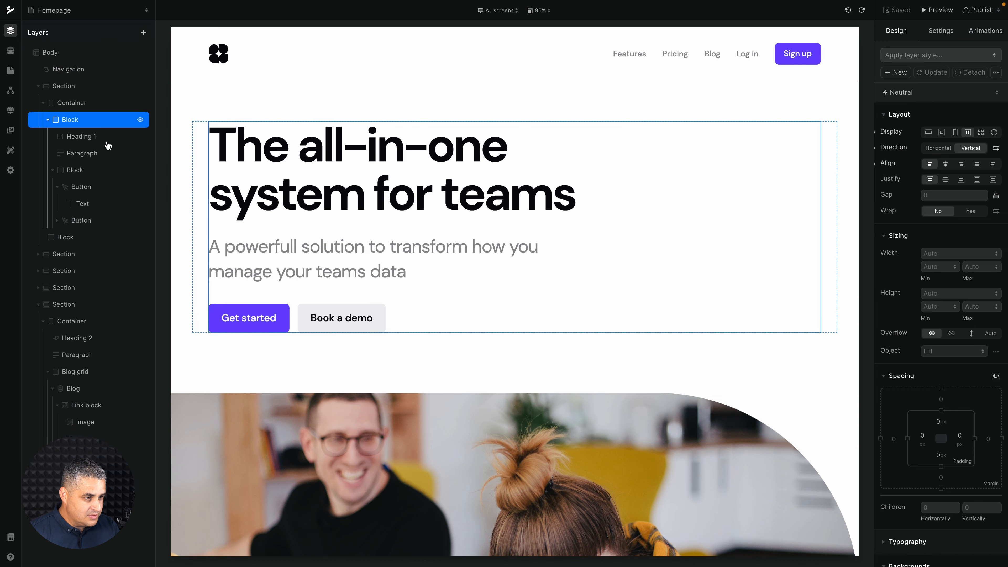
click(65, 237)
scroll(780, 456, down, 7)
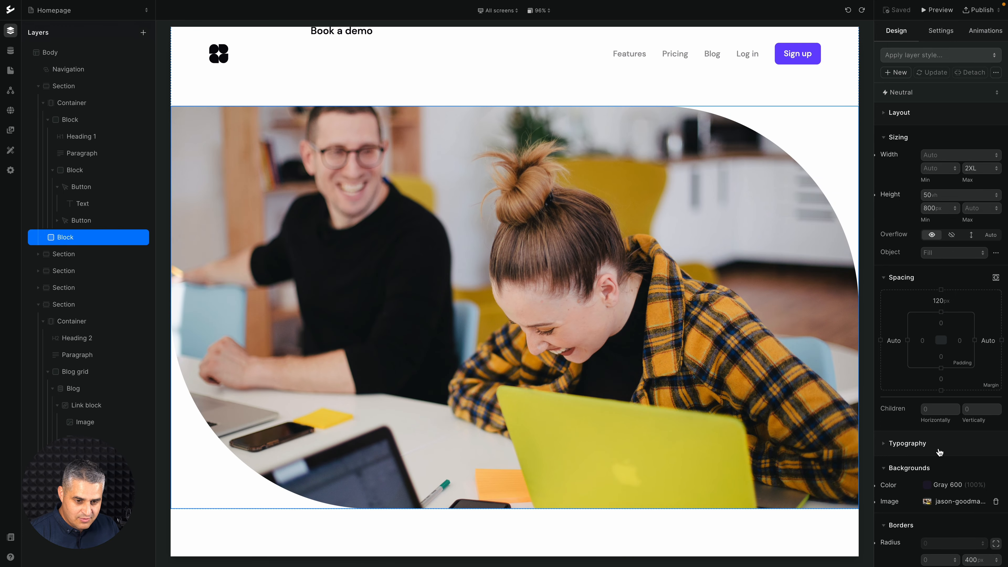
scroll(938, 452, down, 10)
click(906, 435)
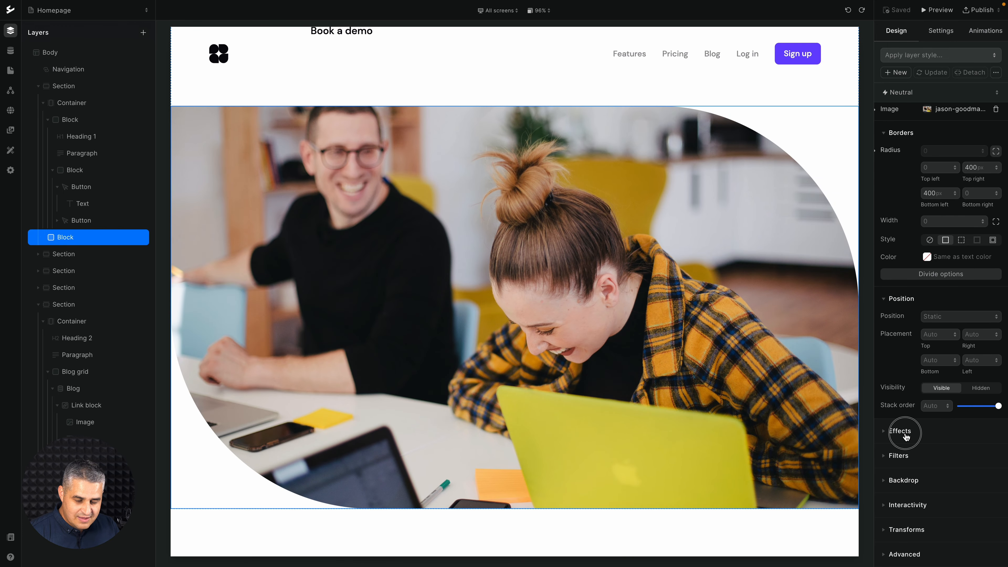
scroll(983, 416, down, 2)
click(987, 398)
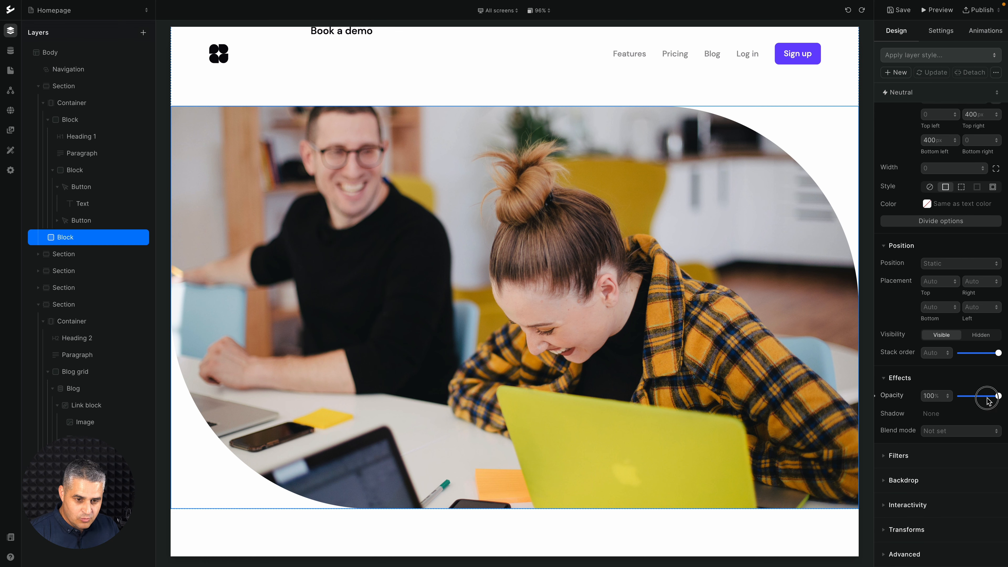
mouse_move(987, 398)
mouse_down()
mouse_move(968, 397)
mouse_move(999, 395)
mouse_up()
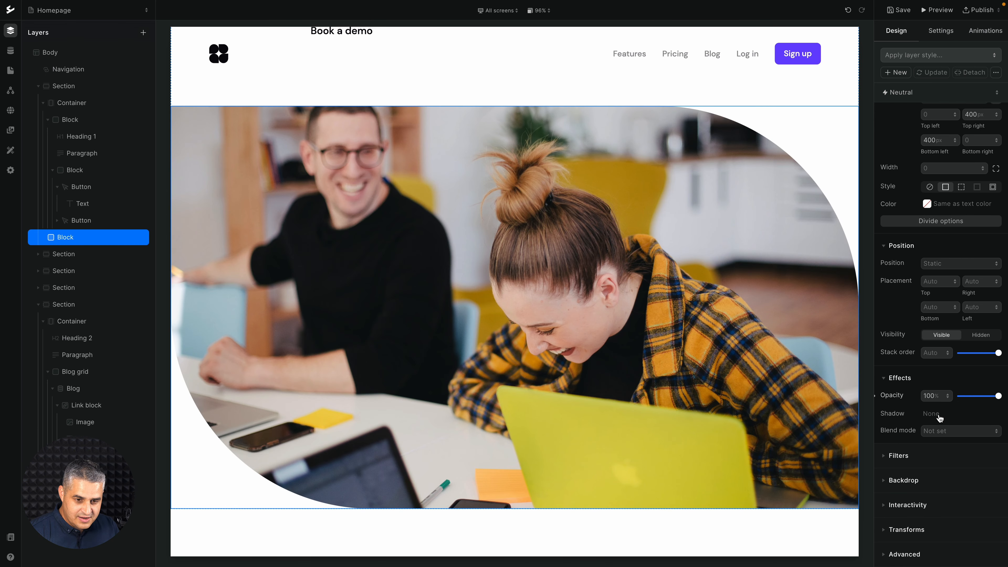
Step: Try an X Large shadow on the hero image block, view the blend modes, and undo the shadow
click(938, 417)
click(944, 498)
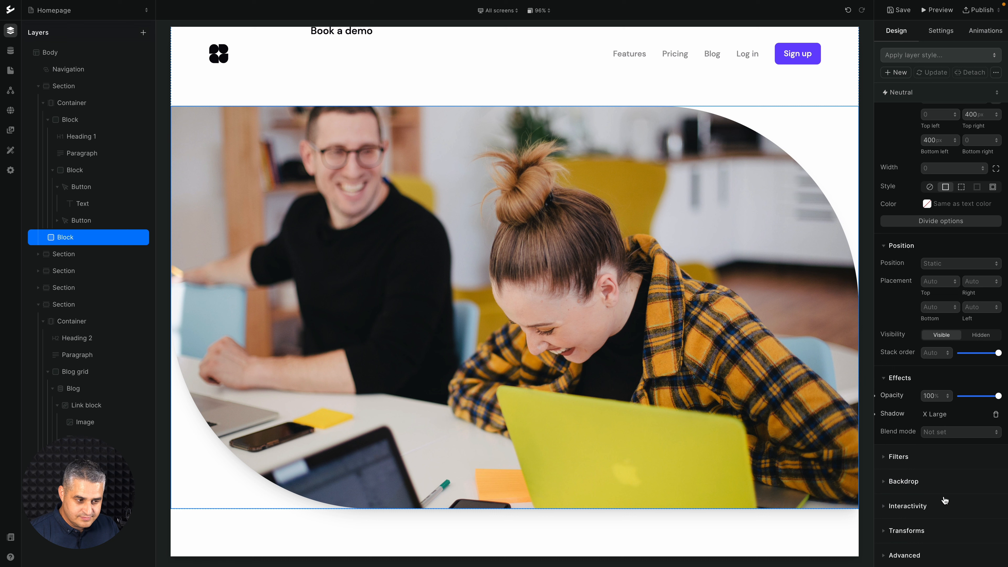
click(949, 436)
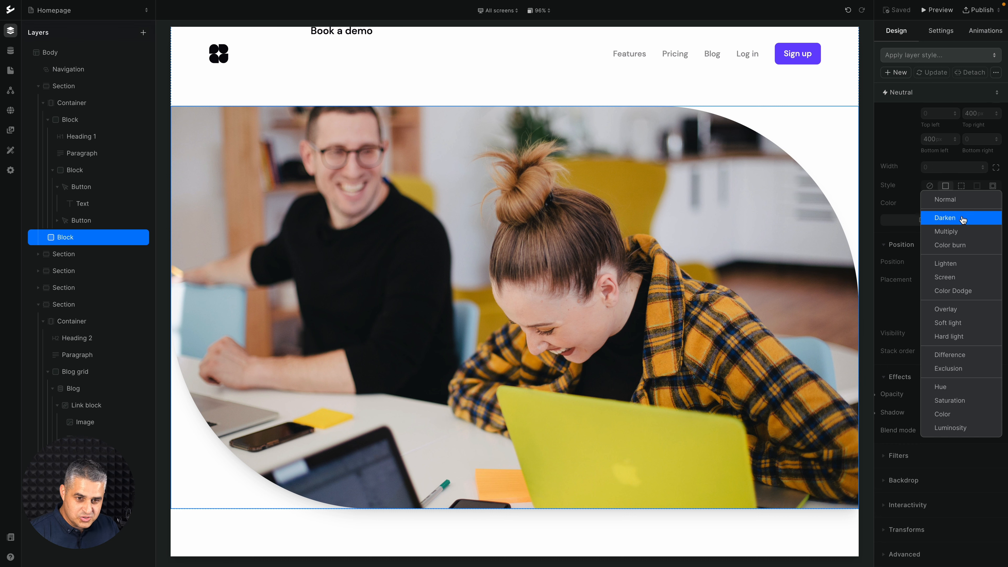
click(895, 433)
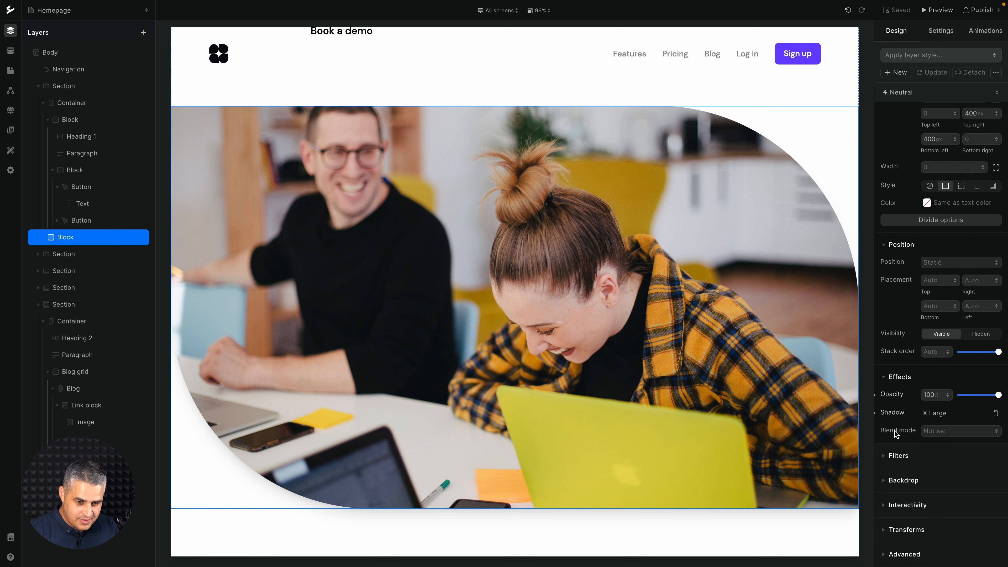
key(ctrl+z)
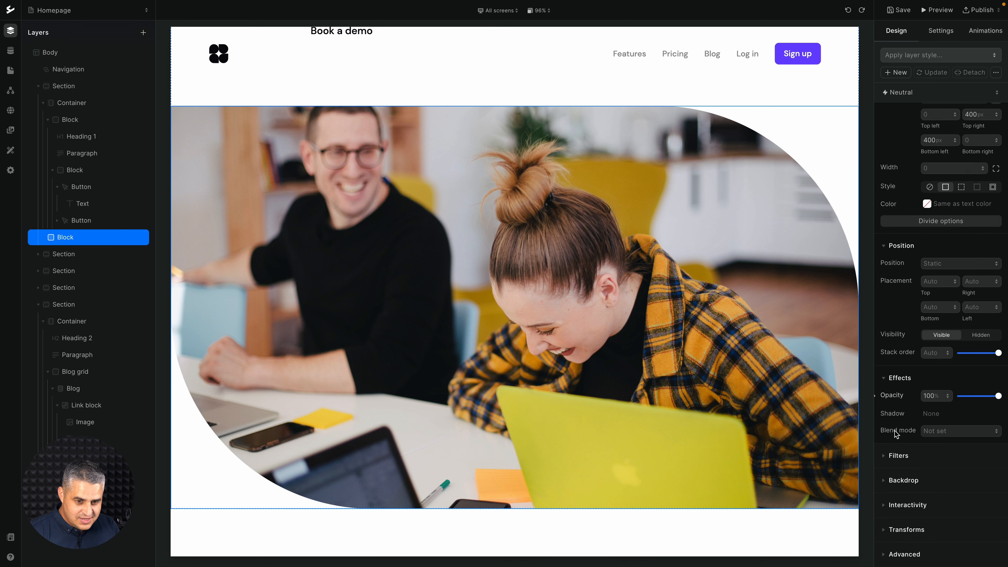
Step: Expand the hero image block's filter settings and try the blur filter, returning it to 0 px
click(883, 455)
scroll(952, 357, down, 5)
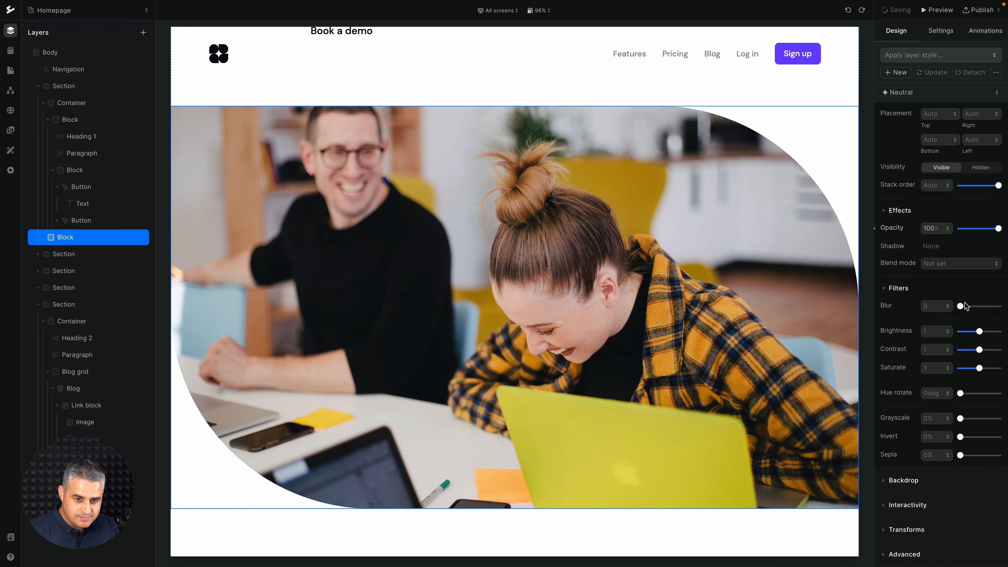
mouse_move(964, 306)
mouse_down()
mouse_move(981, 307)
mouse_move(960, 314)
mouse_up()
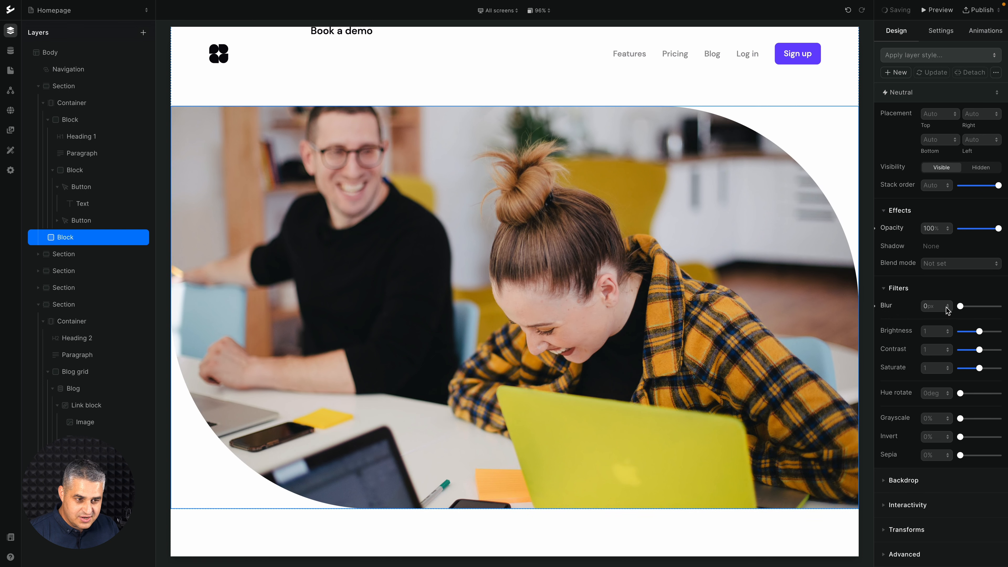
Step: Expand and examine the backdrop settings of the hero image block
click(894, 479)
scroll(920, 416, down, 4)
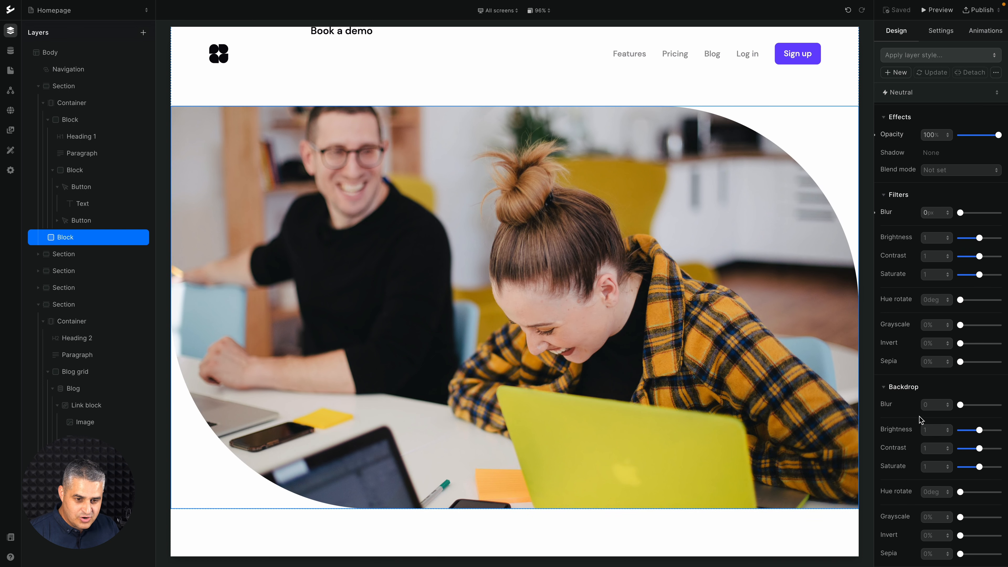
scroll(921, 415, down, 1)
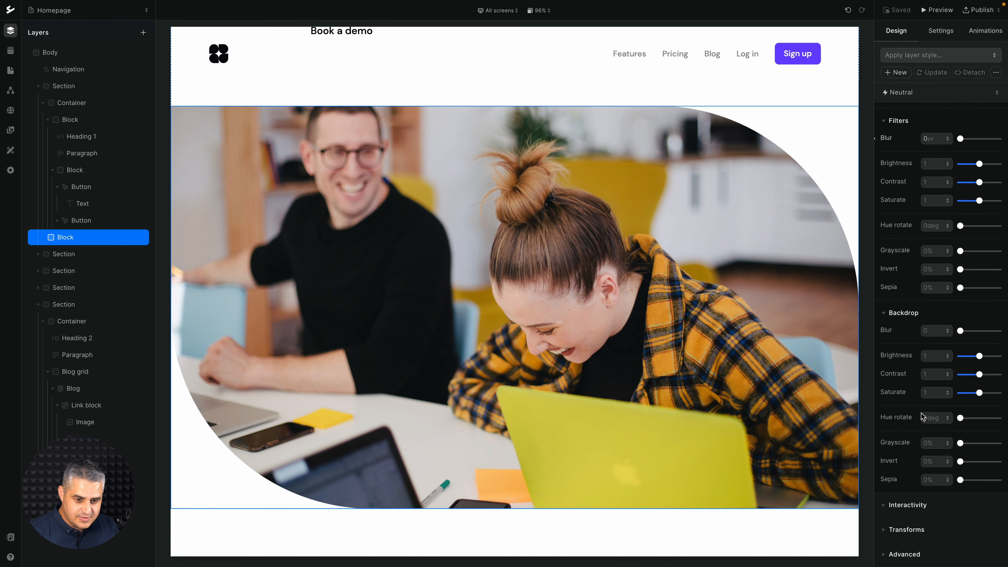
Step: Expand the hero image block's interactivity settings, try the Help cursor, and set the cursor to Auto
click(890, 504)
scroll(901, 491, down, 2)
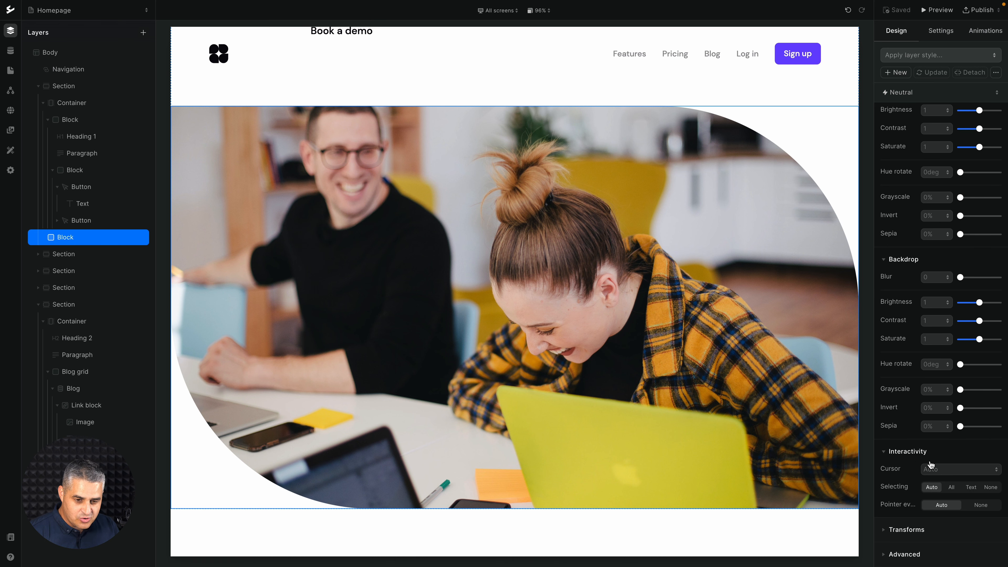
click(953, 472)
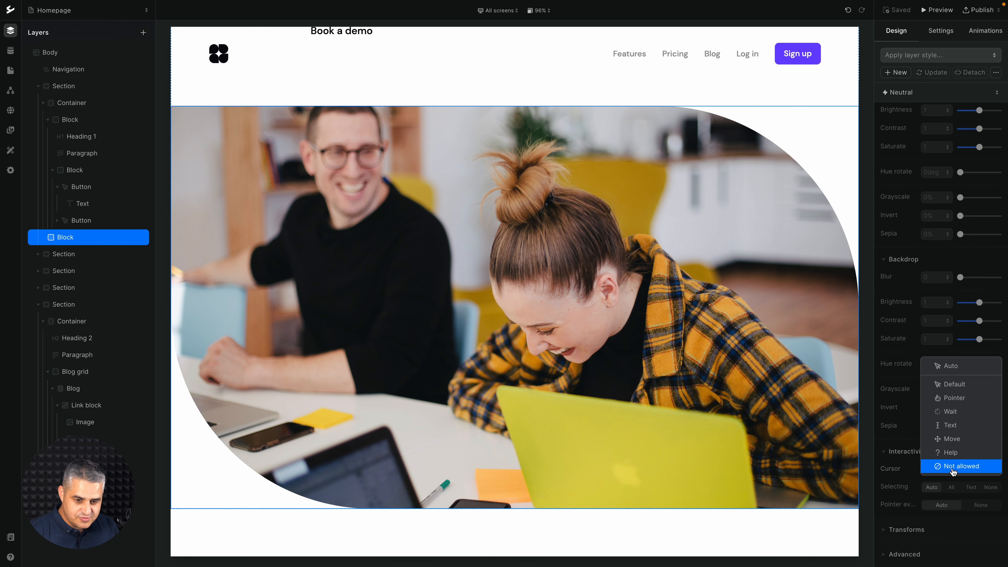
click(953, 453)
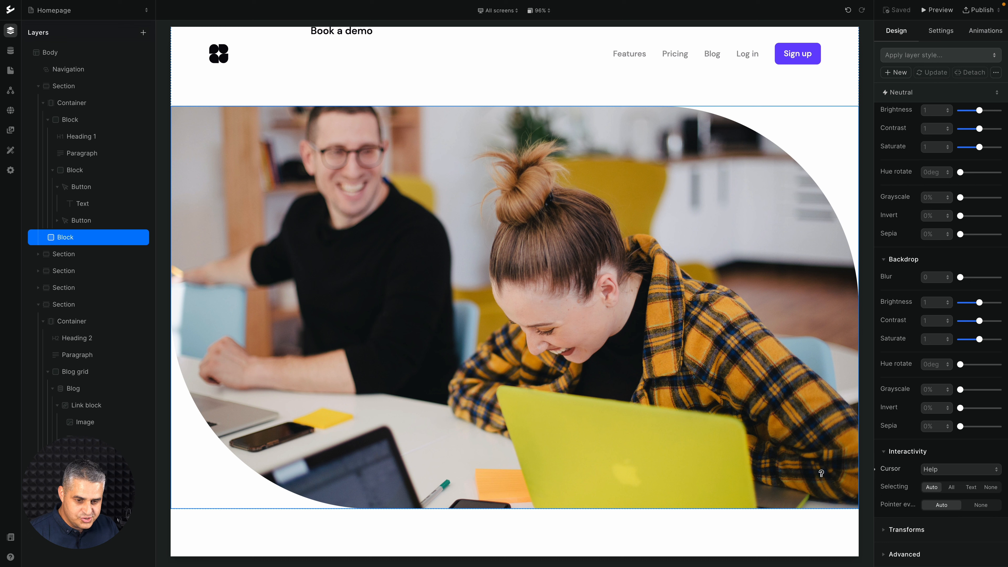
click(954, 469)
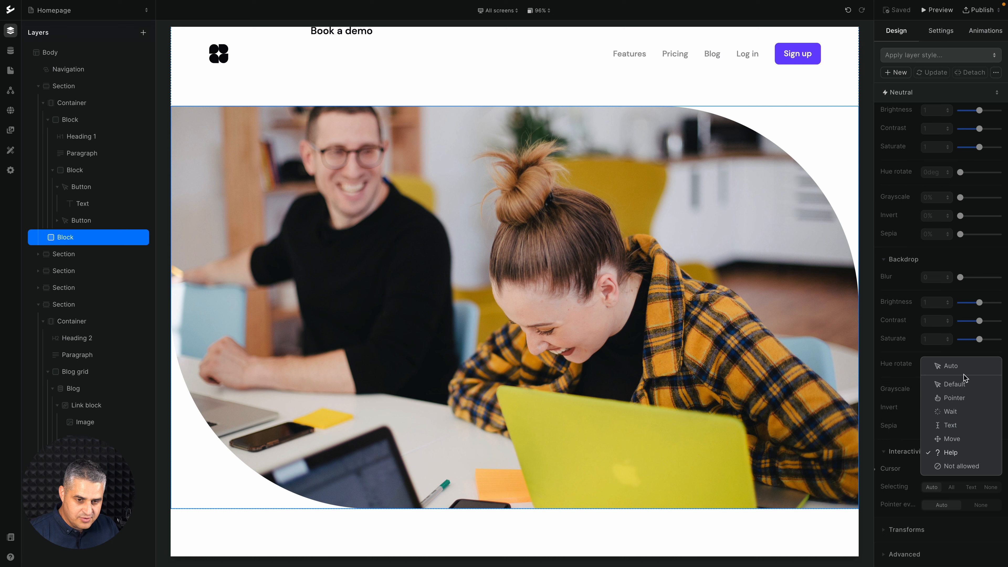
click(955, 370)
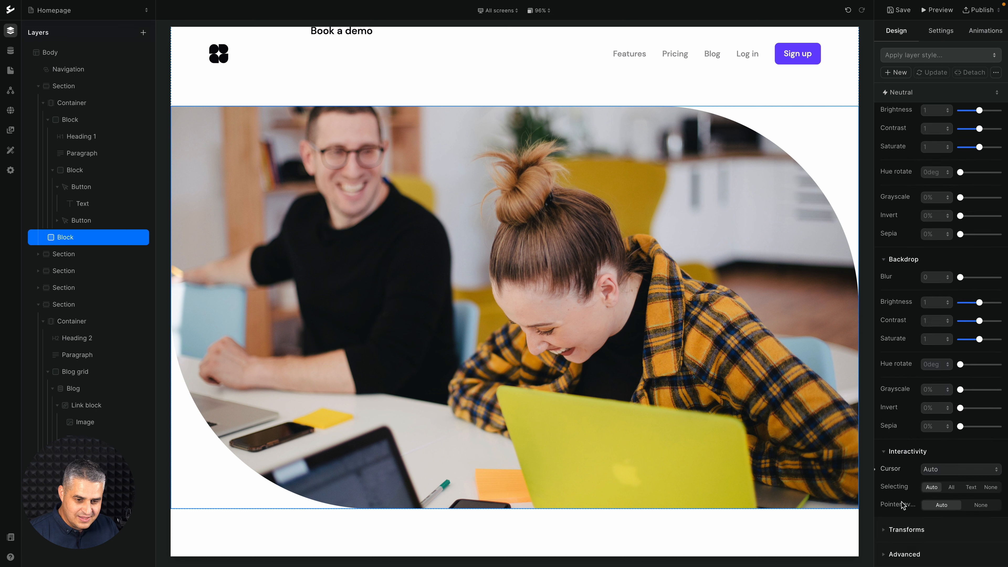
Step: Expand the hero image block's transforms settings, try a hover-state scale of 0.96, and return to the Neutral state
click(891, 530)
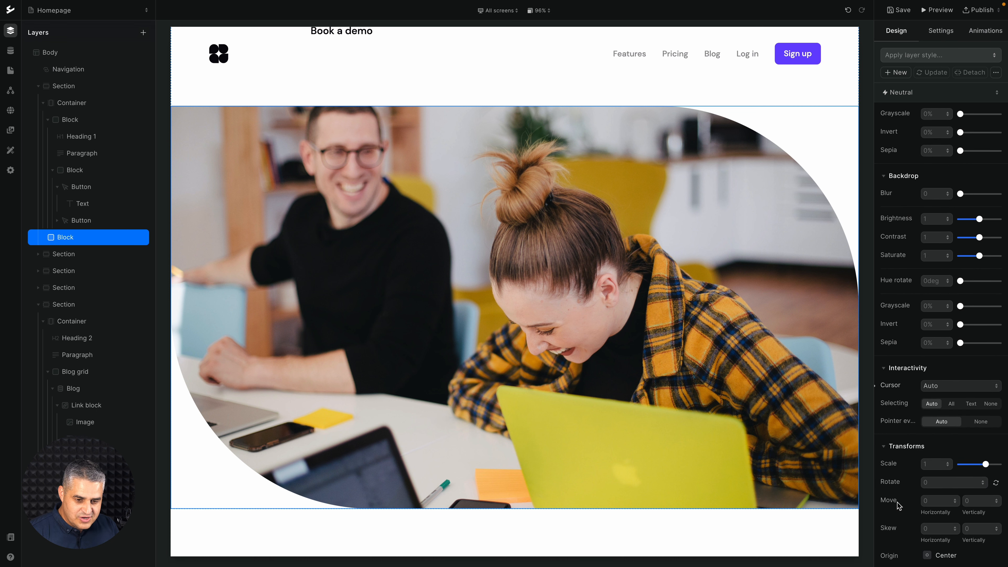
scroll(897, 502, down, 3)
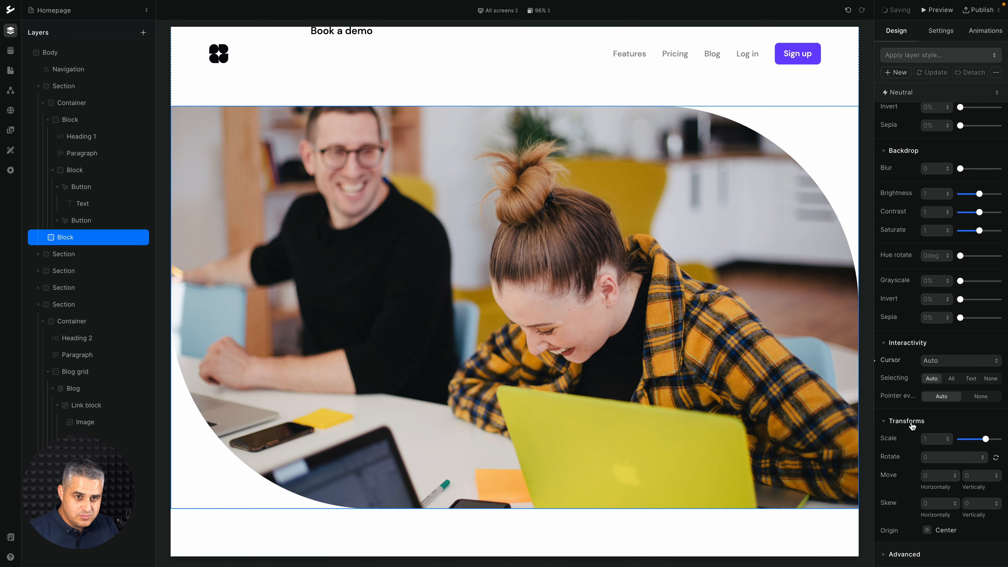
click(980, 94)
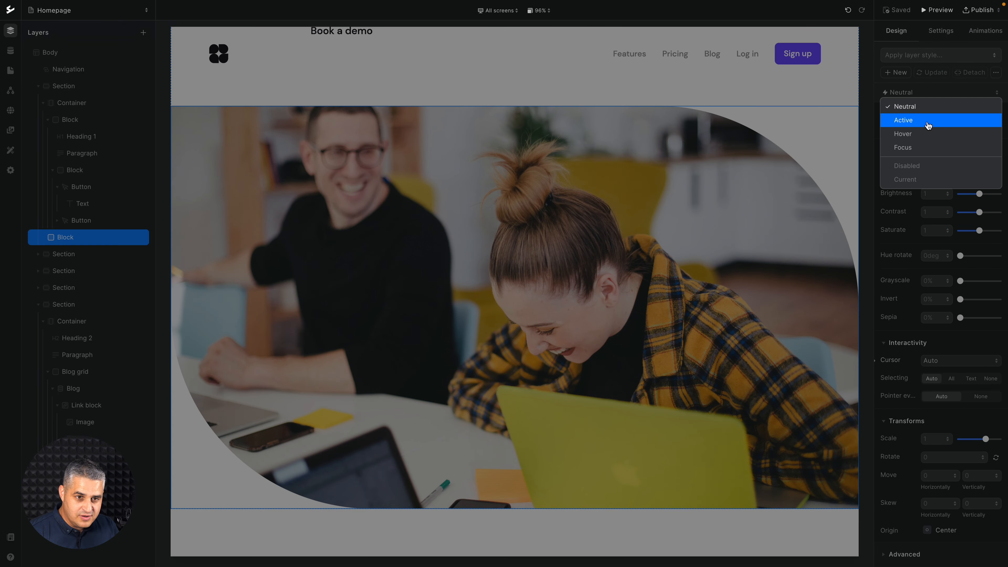
click(920, 133)
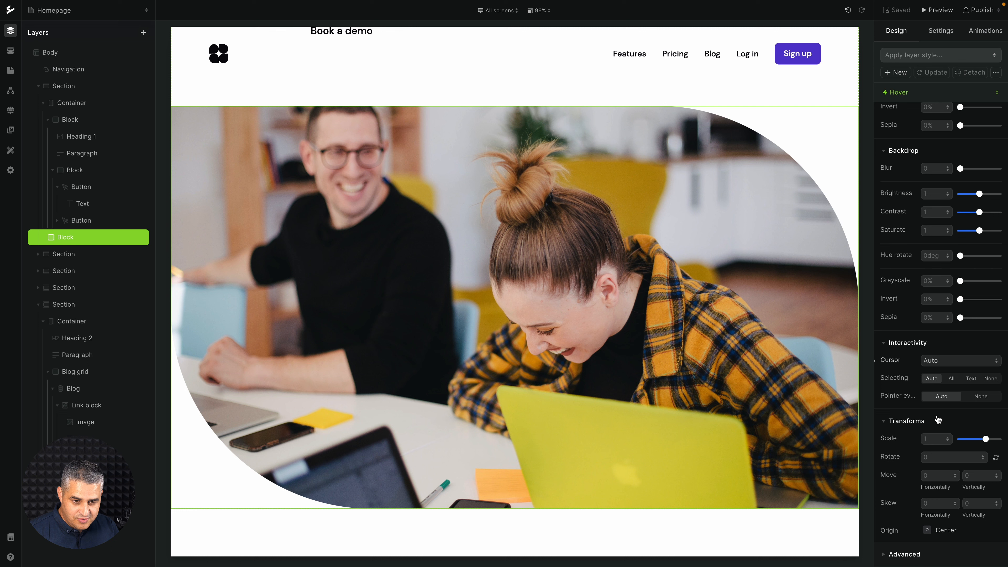
drag(985, 439, 998, 439)
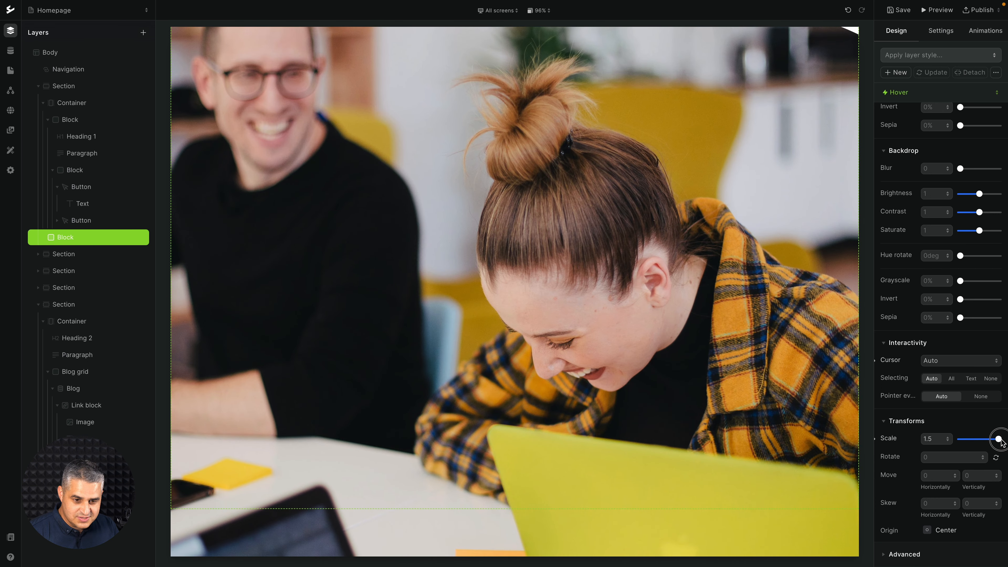
click(902, 92)
click(900, 104)
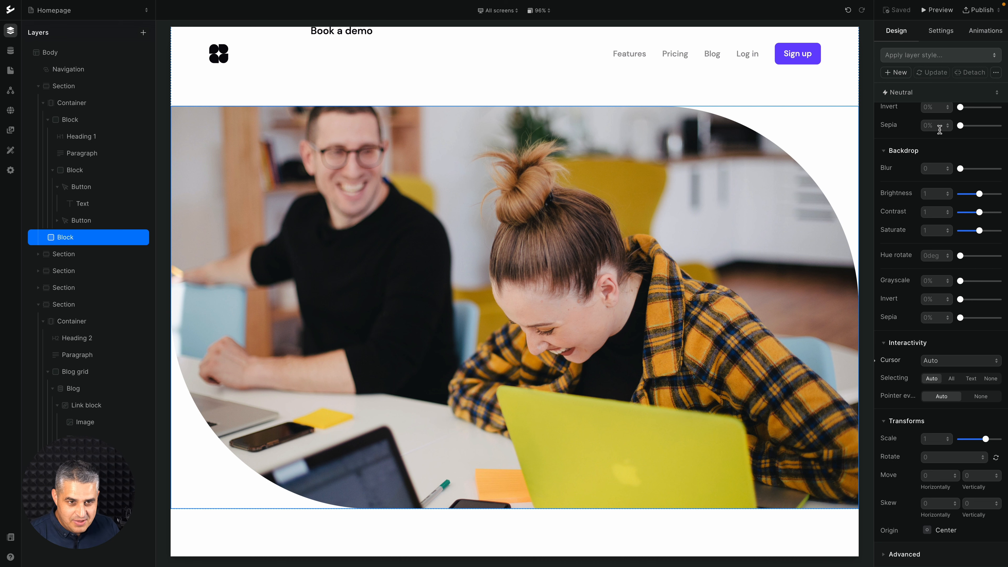
click(953, 94)
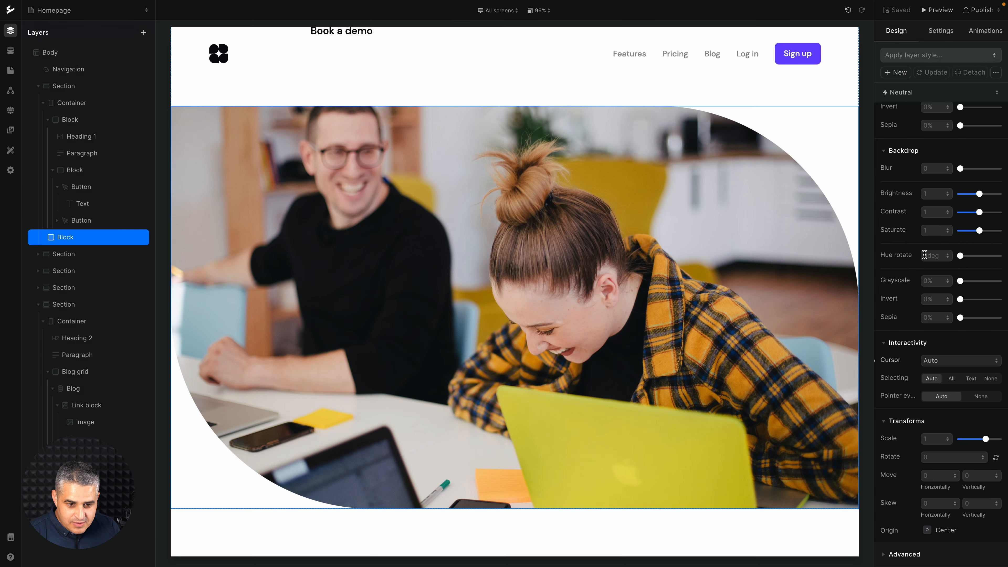
click(925, 254)
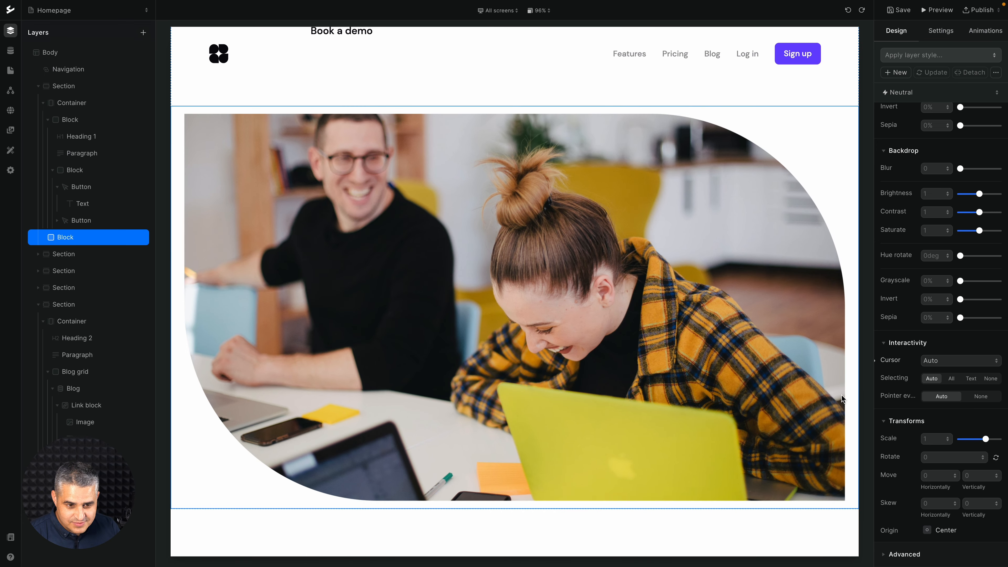
Step: Expand the hero image block's advanced settings and remove the hover:scale-[0.96] and transform classes
scroll(948, 286, up, 10)
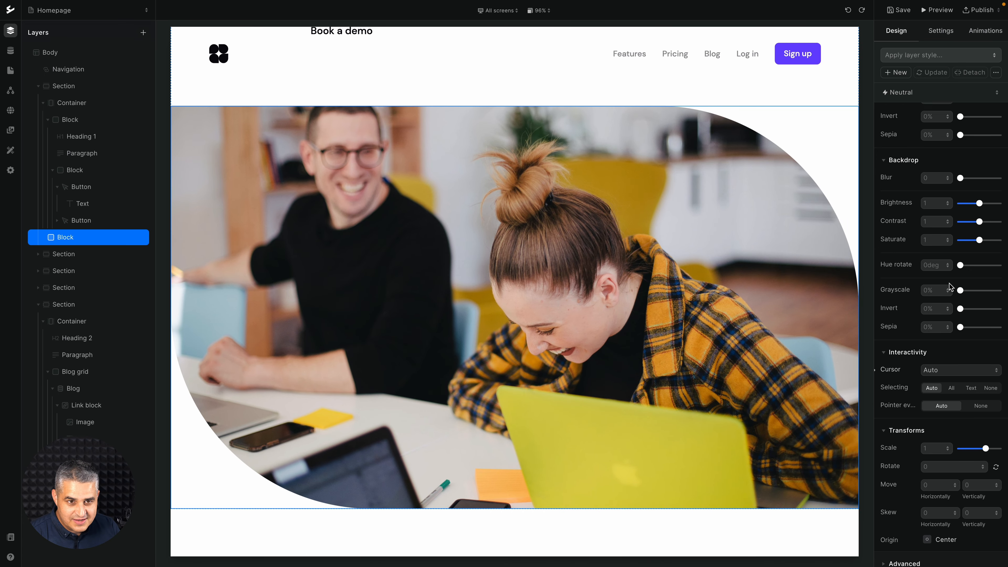
scroll(949, 287, down, 10)
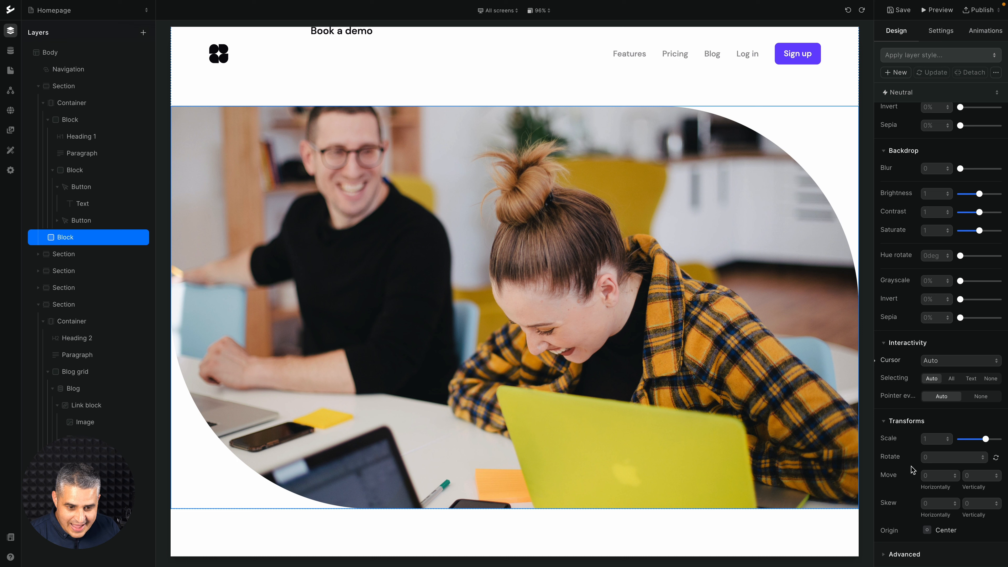
click(913, 553)
scroll(916, 550, down, 3)
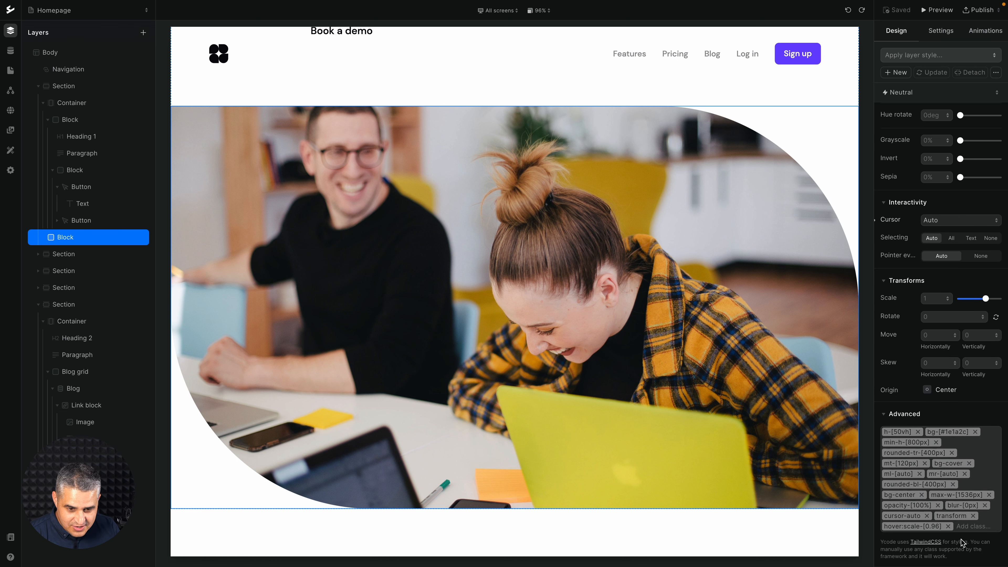
click(948, 527)
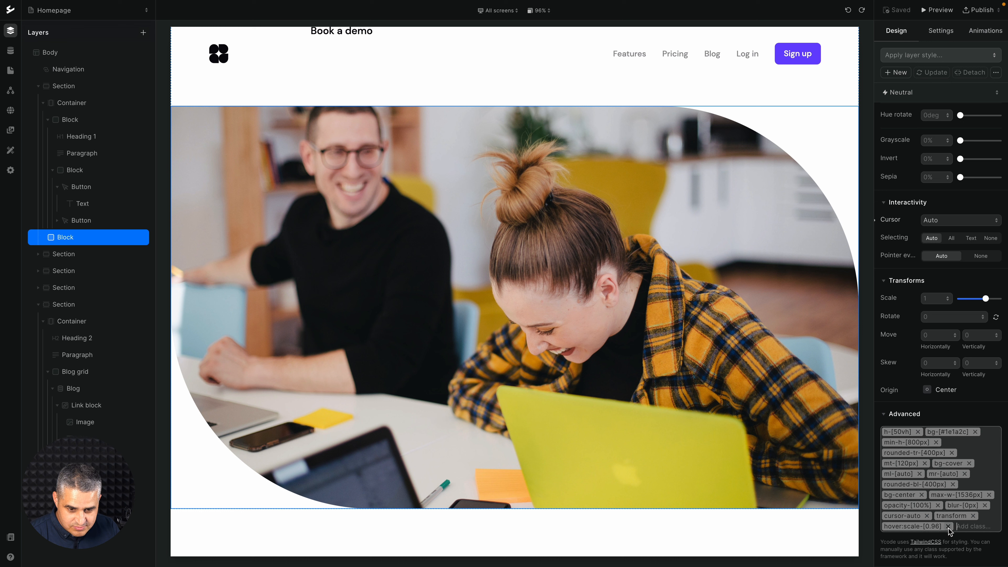
click(973, 516)
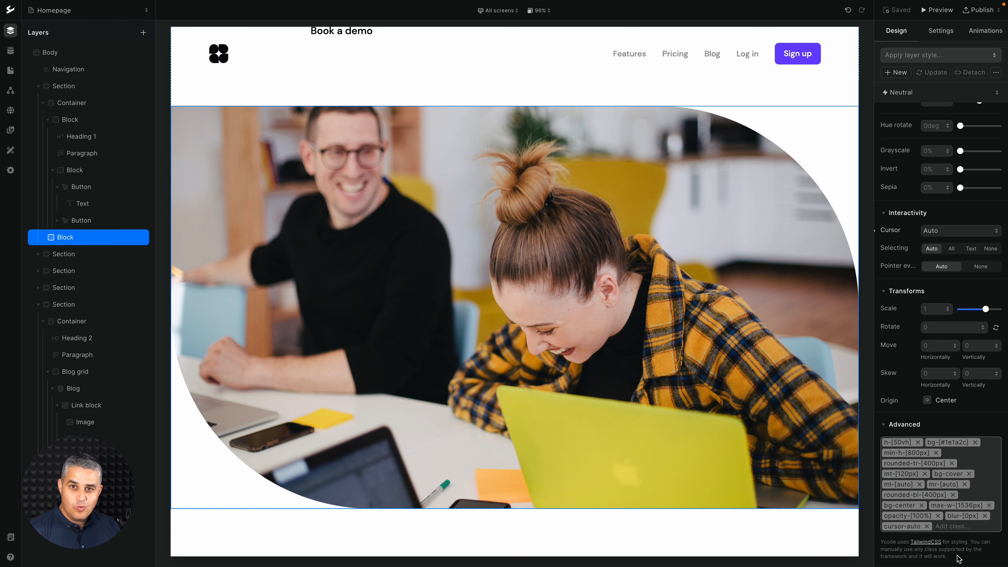
scroll(747, 396, up, 6)
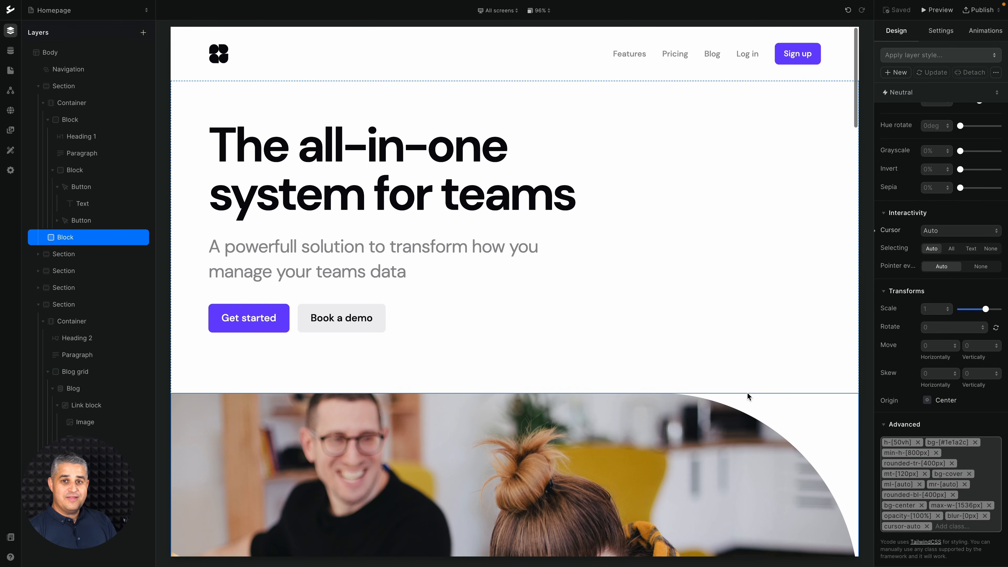